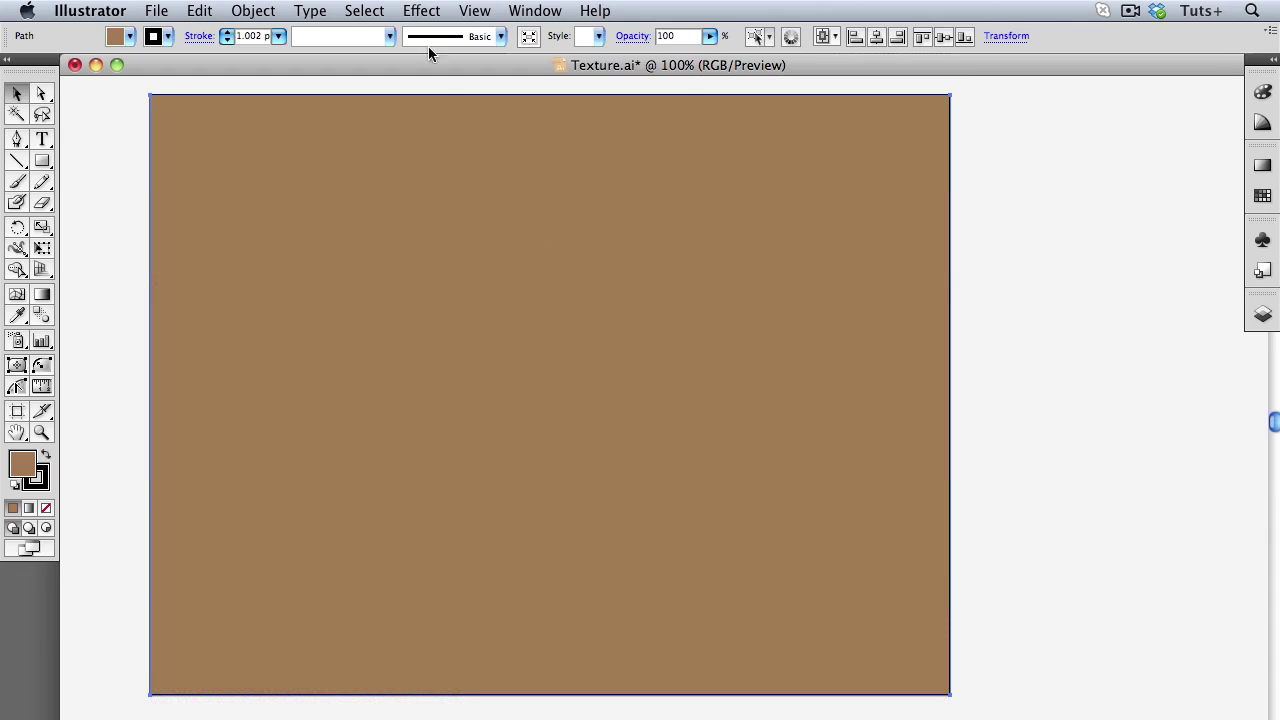
Step: Apply Effect > Texture > Texturizer to the brown rectangle and preview the default Sandstone texture at 100%
click(415, 11)
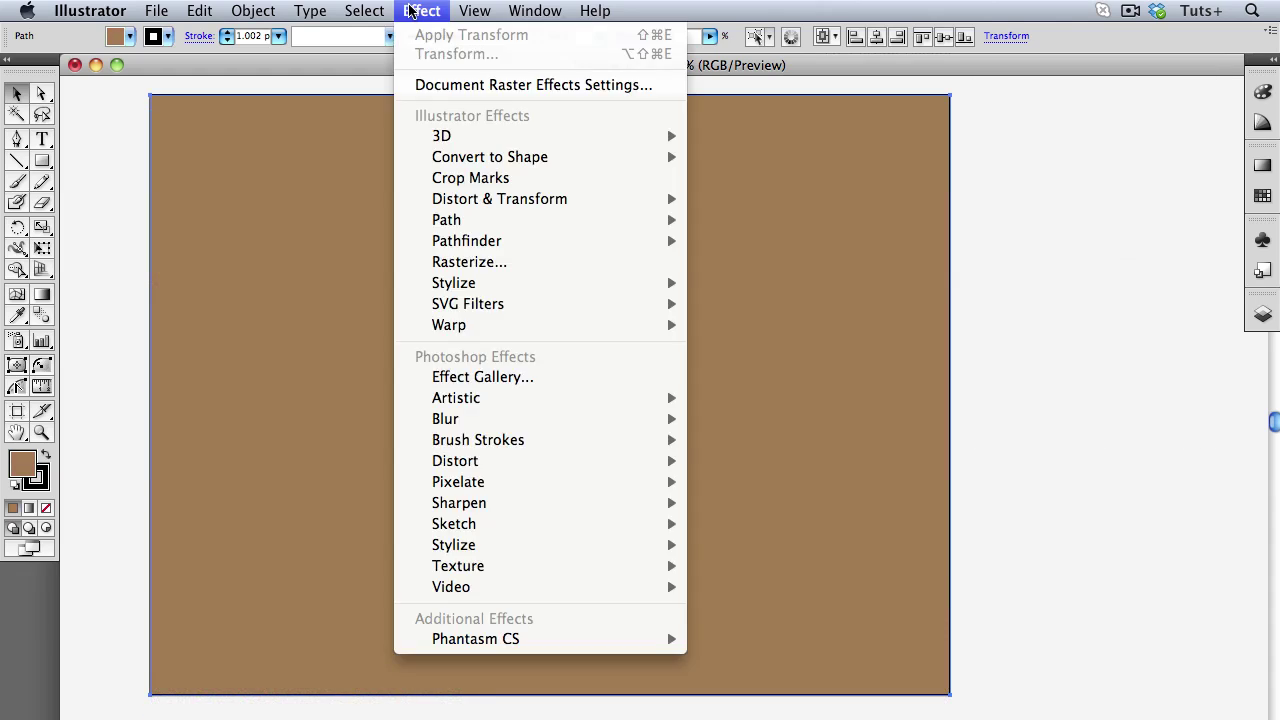
mouse_move(531, 568)
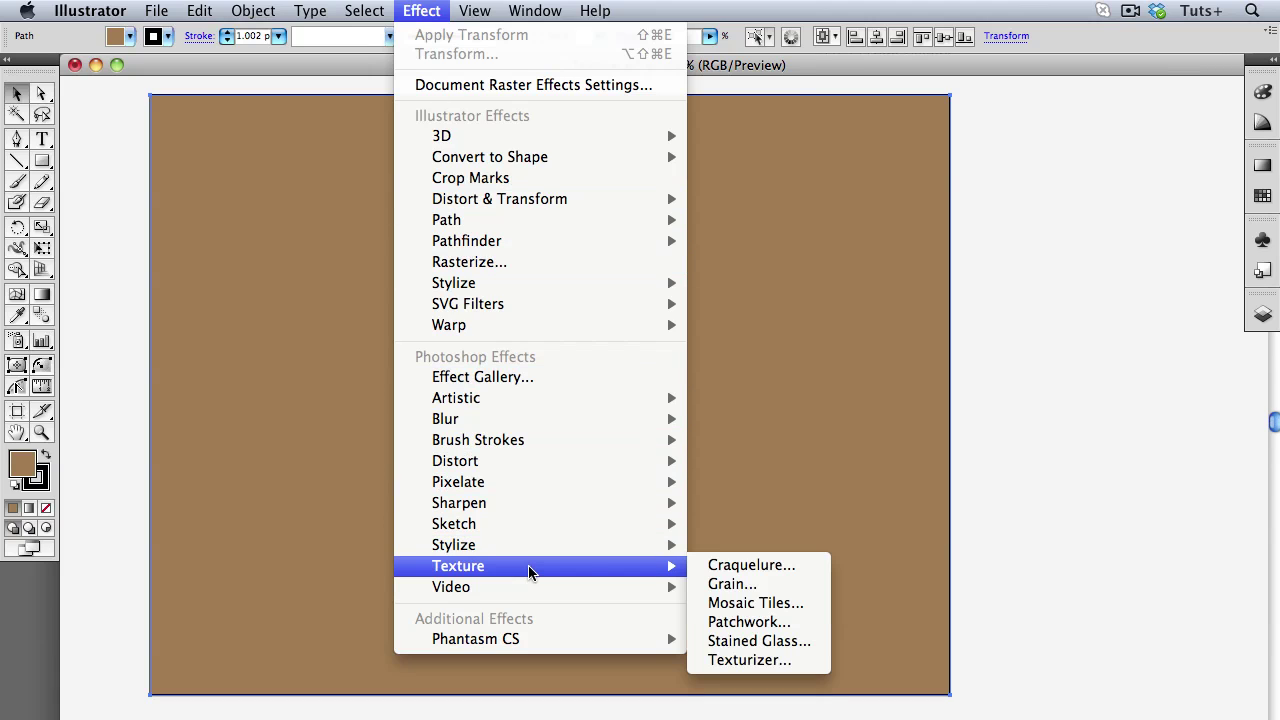
click(806, 653)
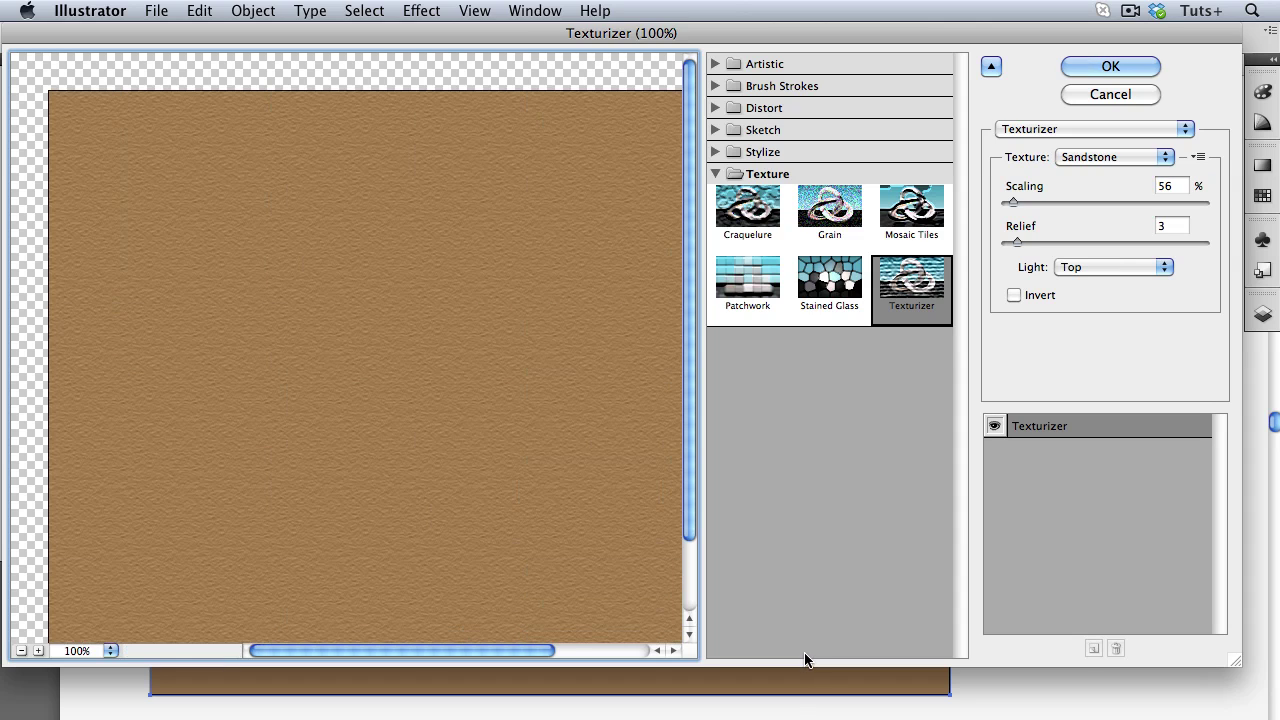
drag(407, 446, 314, 400)
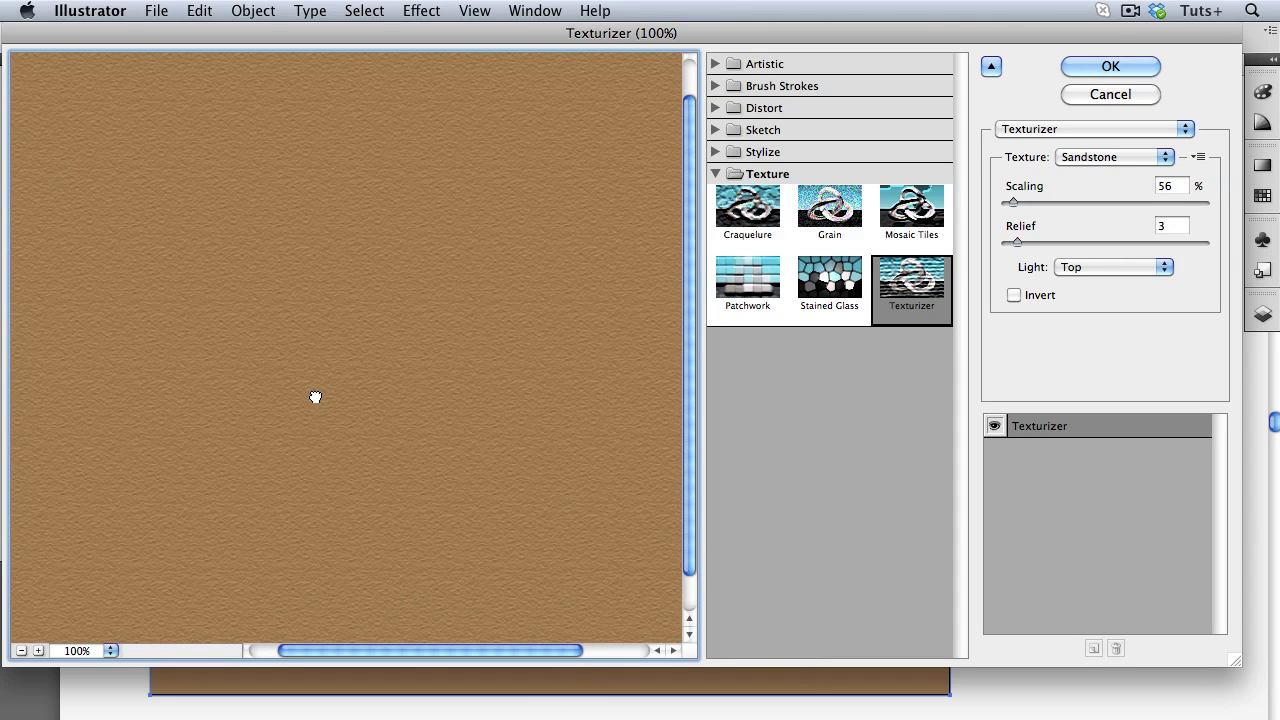
click(112, 650)
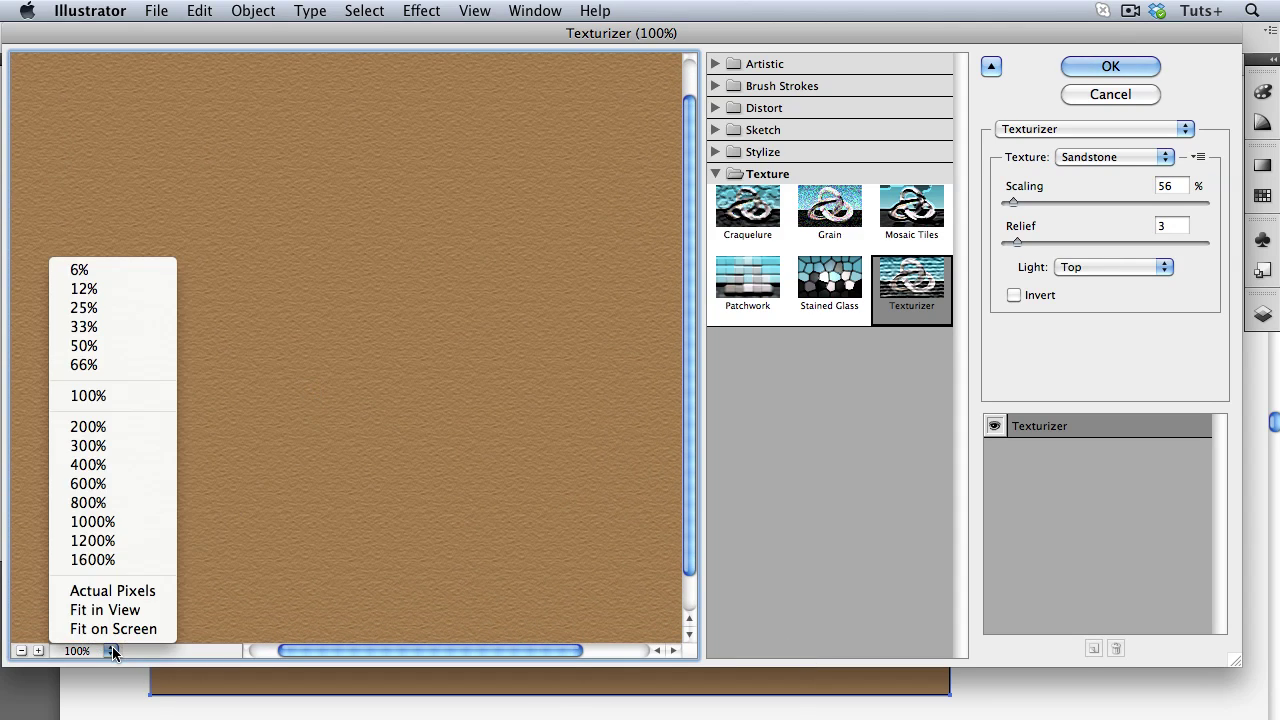
click(112, 650)
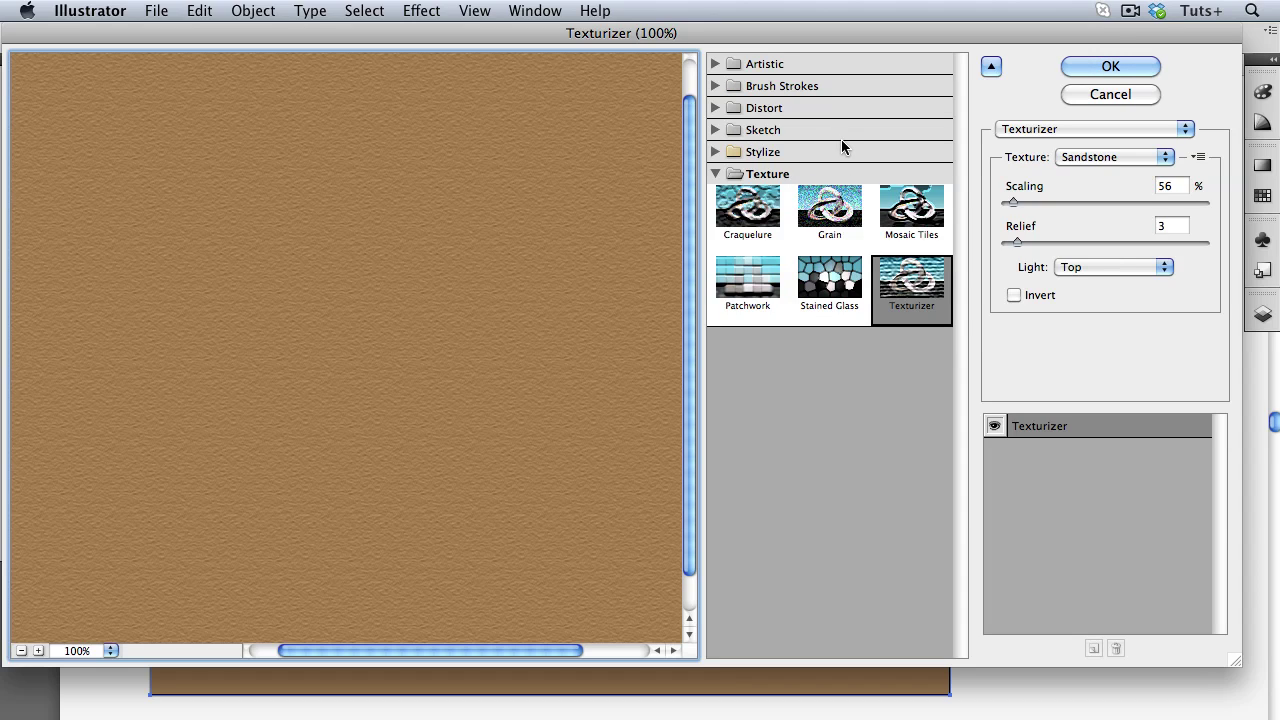
Step: With the gallery collapsed, apply Canvas texture at Scaling 89%, Relief 11, Light Left
click(989, 68)
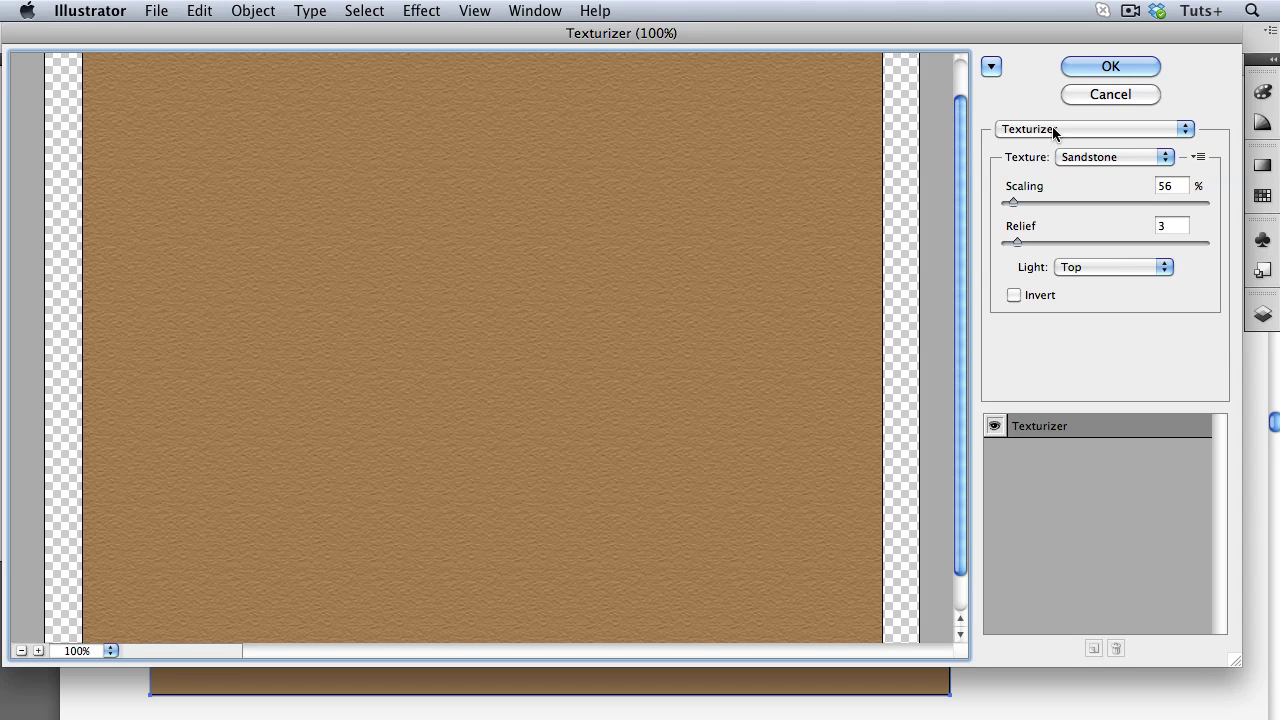
click(1141, 157)
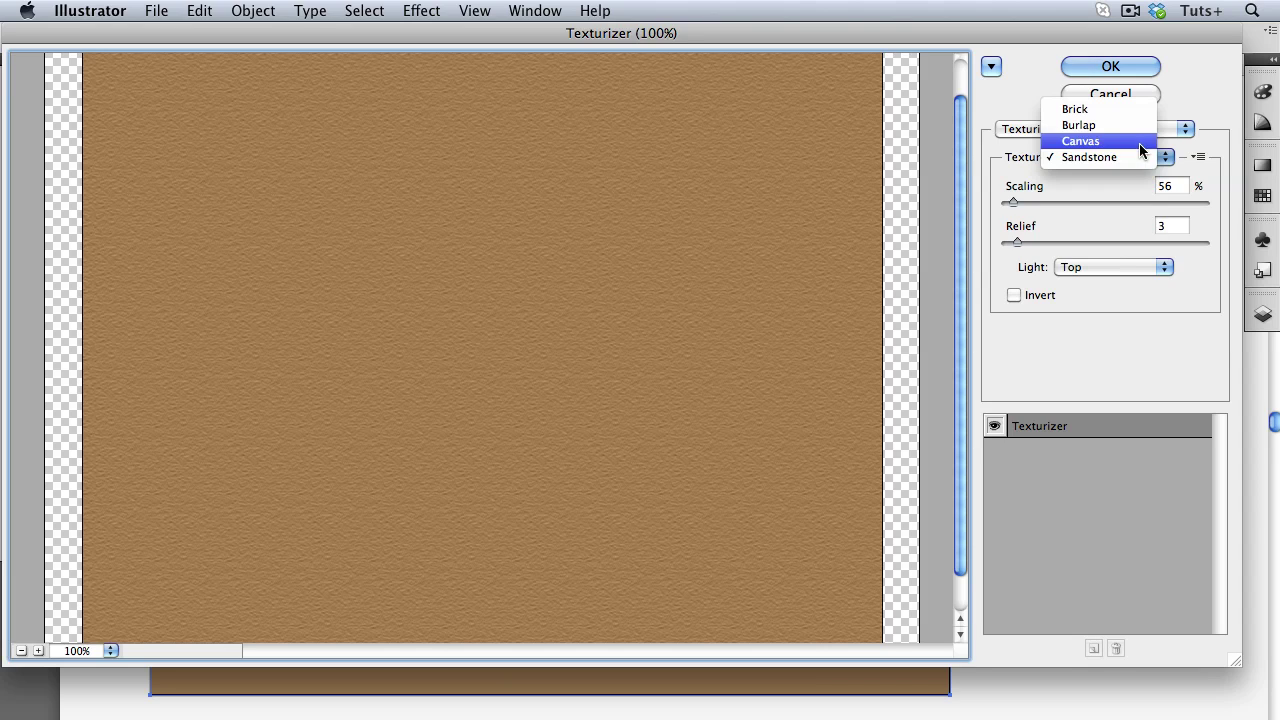
click(1139, 143)
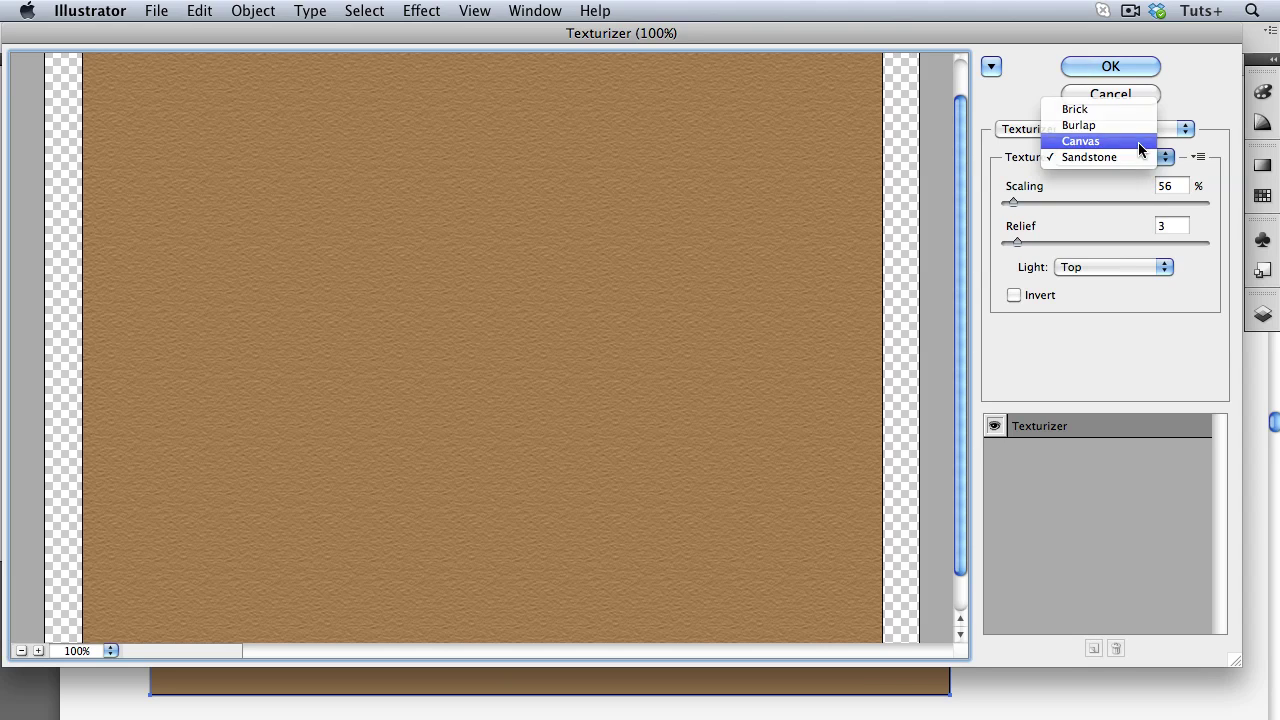
click(1057, 204)
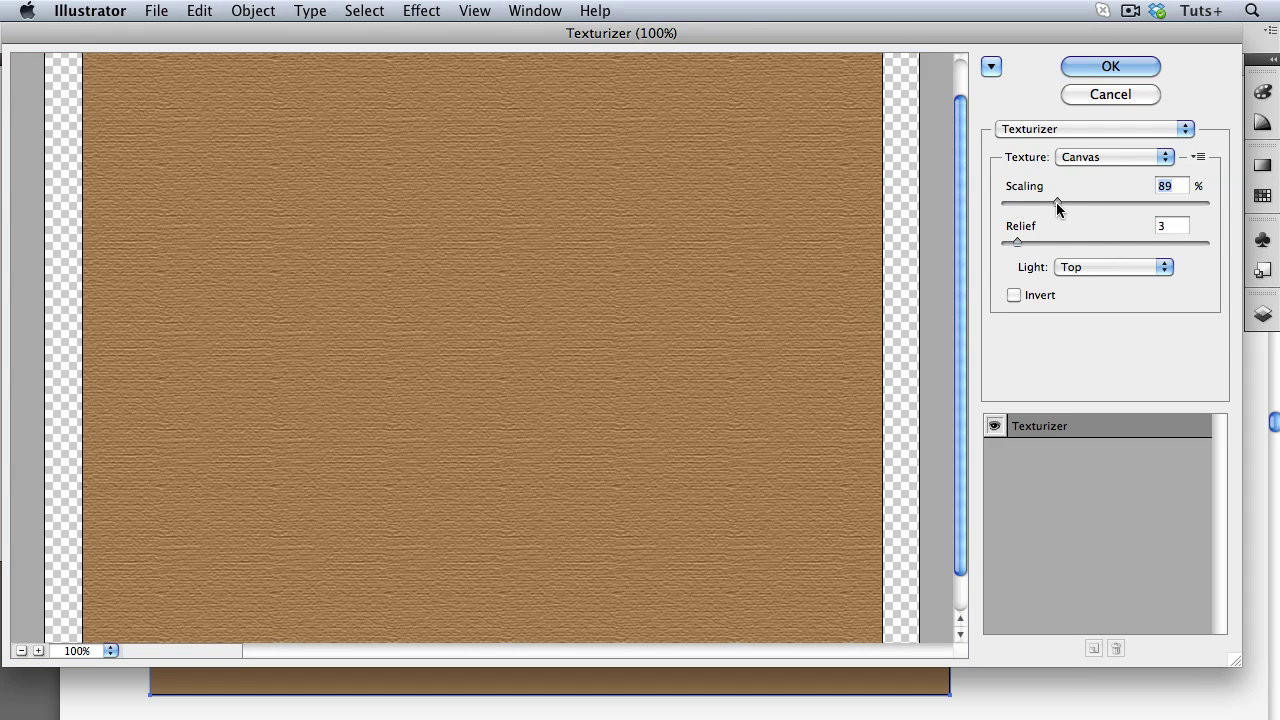
click(1049, 243)
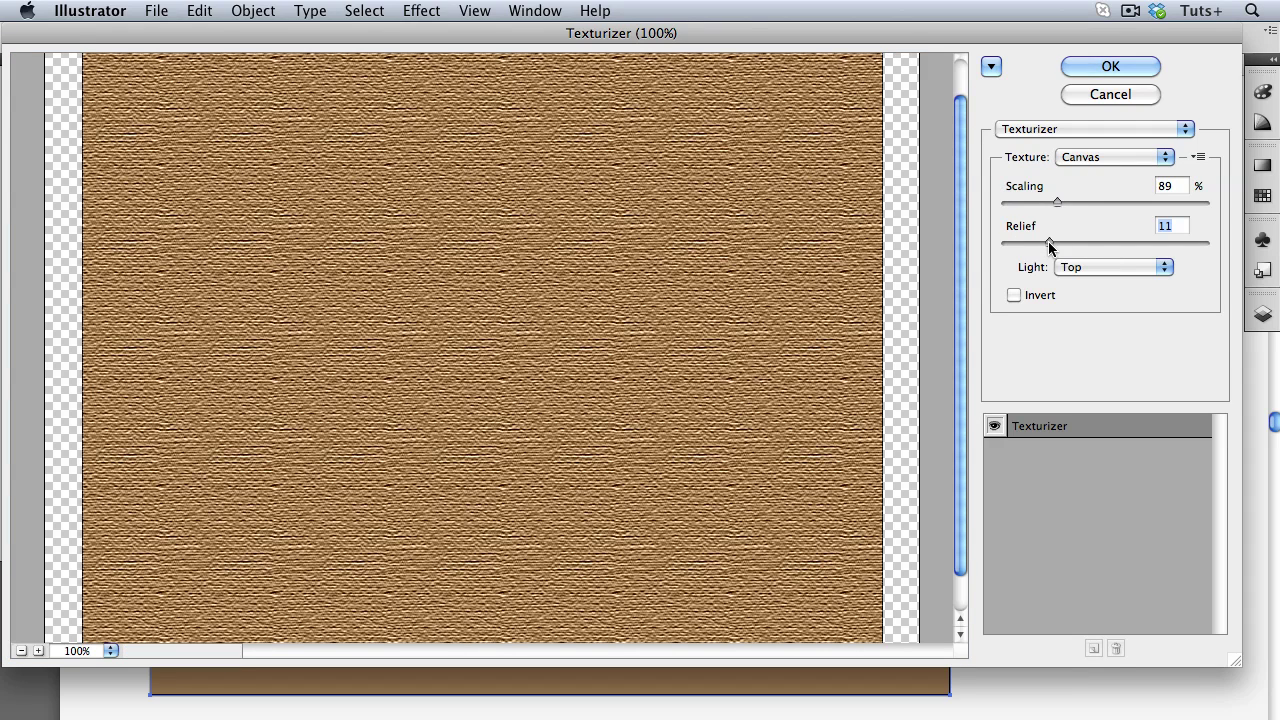
click(1090, 268)
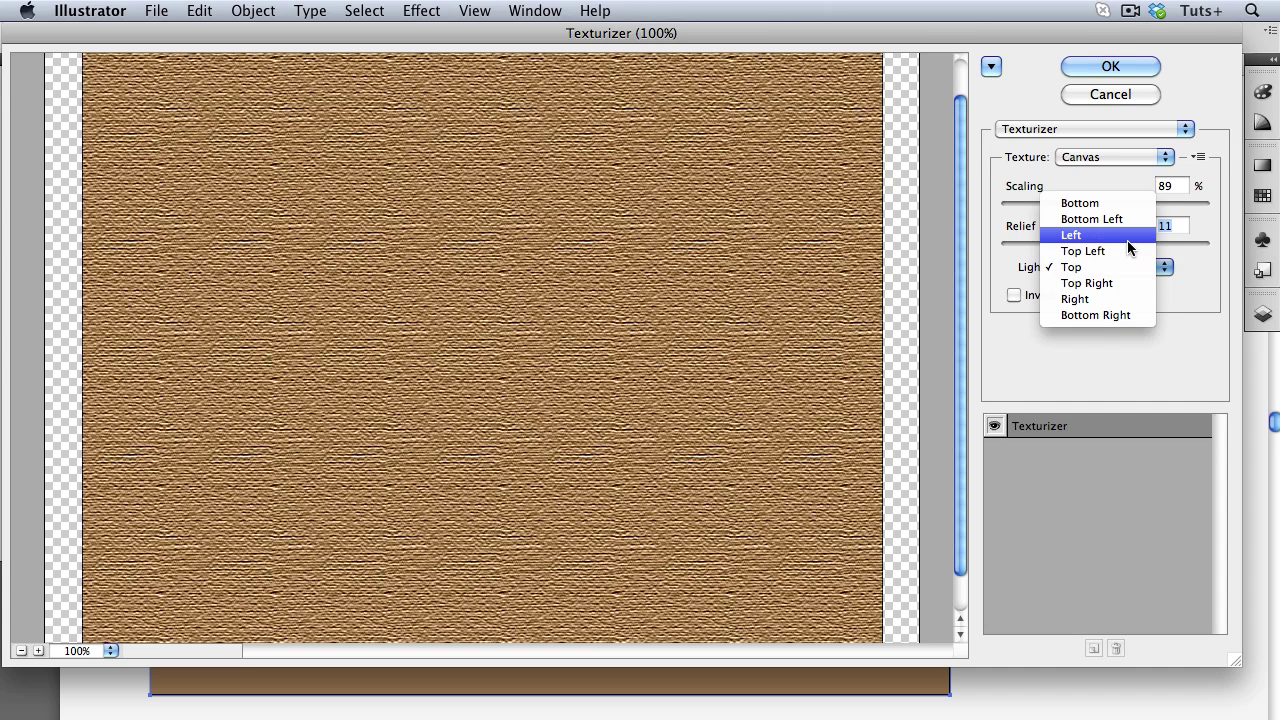
click(1127, 240)
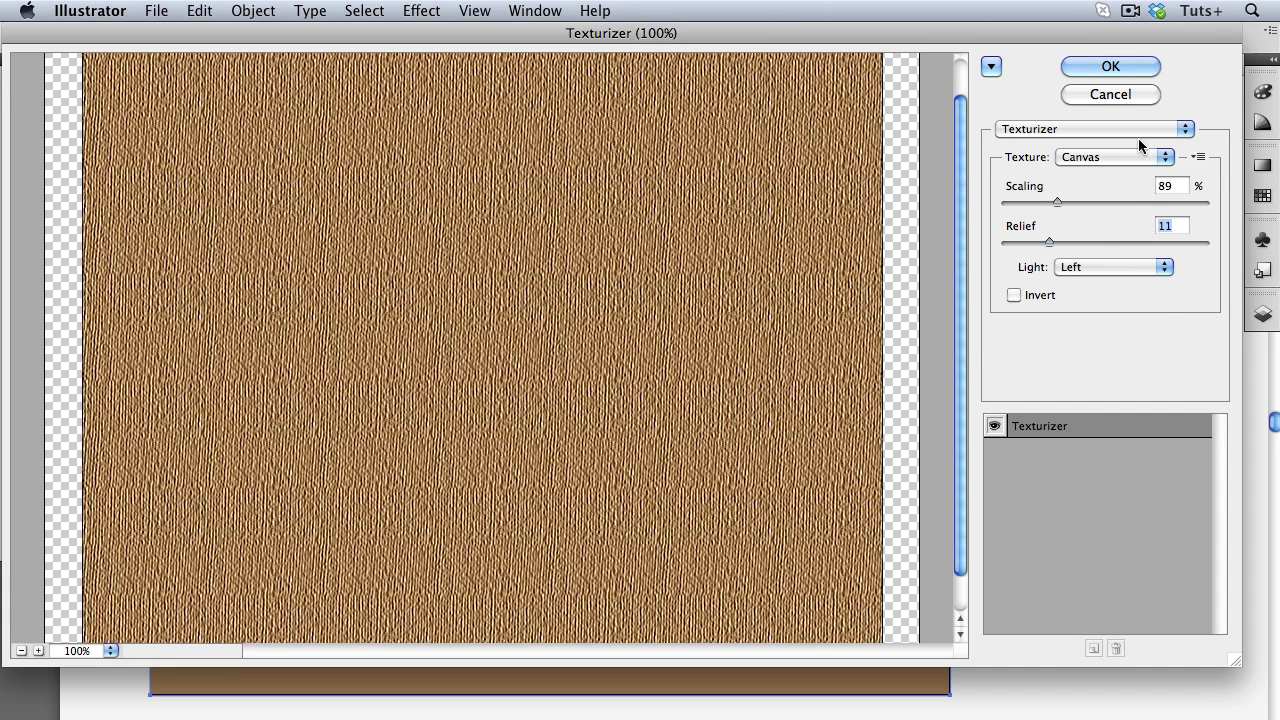
click(1122, 66)
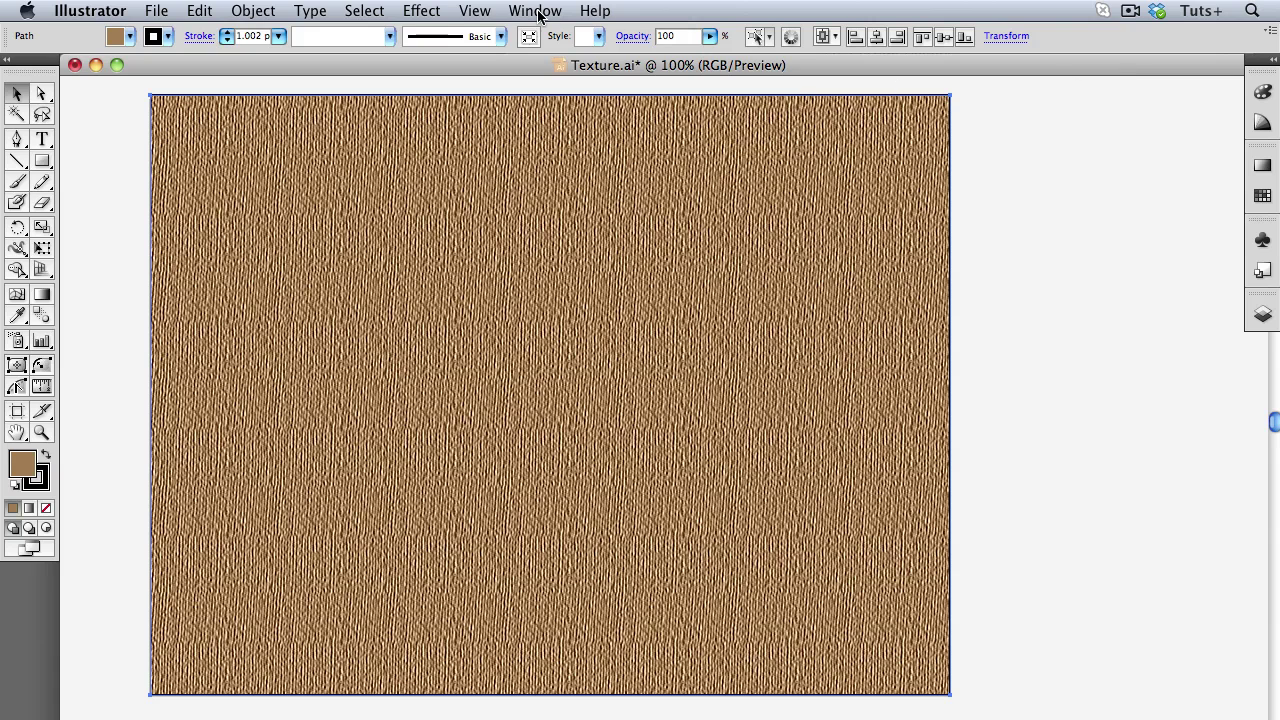
Step: Show the Appearance panel and move it to the upper right
click(535, 11)
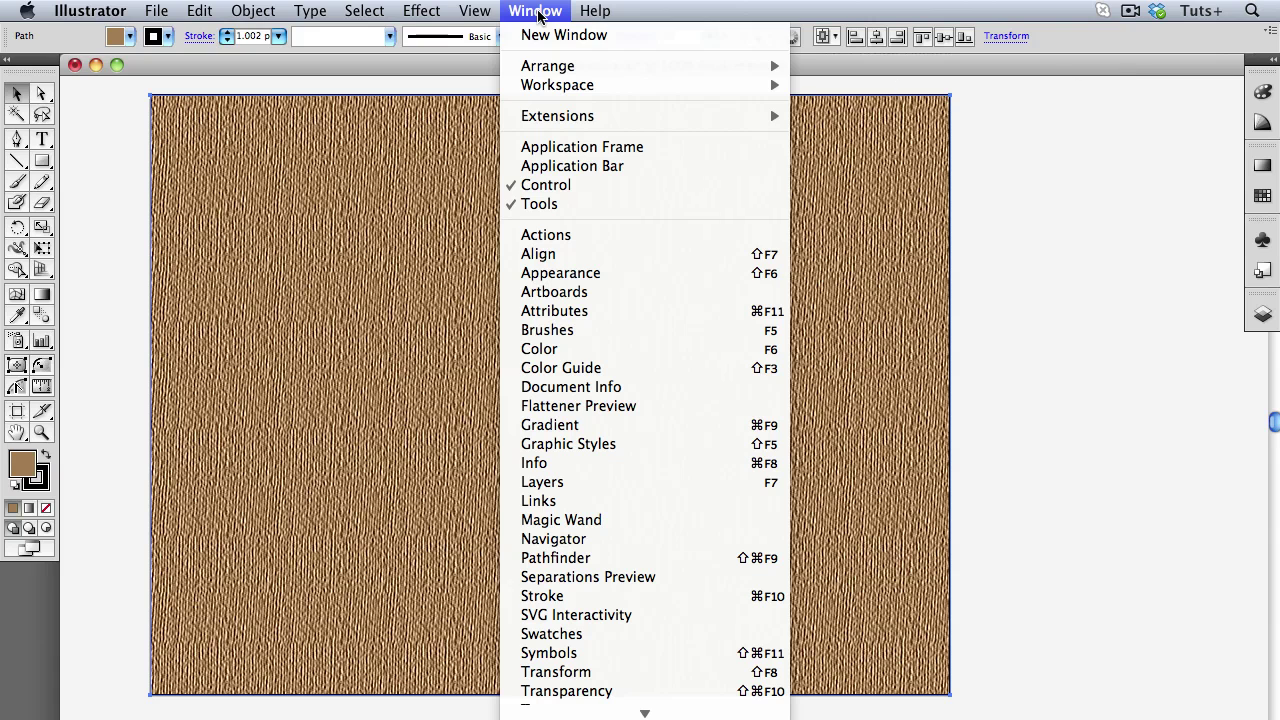
click(560, 272)
drag(891, 143, 1021, 91)
Step: Reopen the rectangle's Texturizer settings from Appearance and choose Load Texture
click(1020, 220)
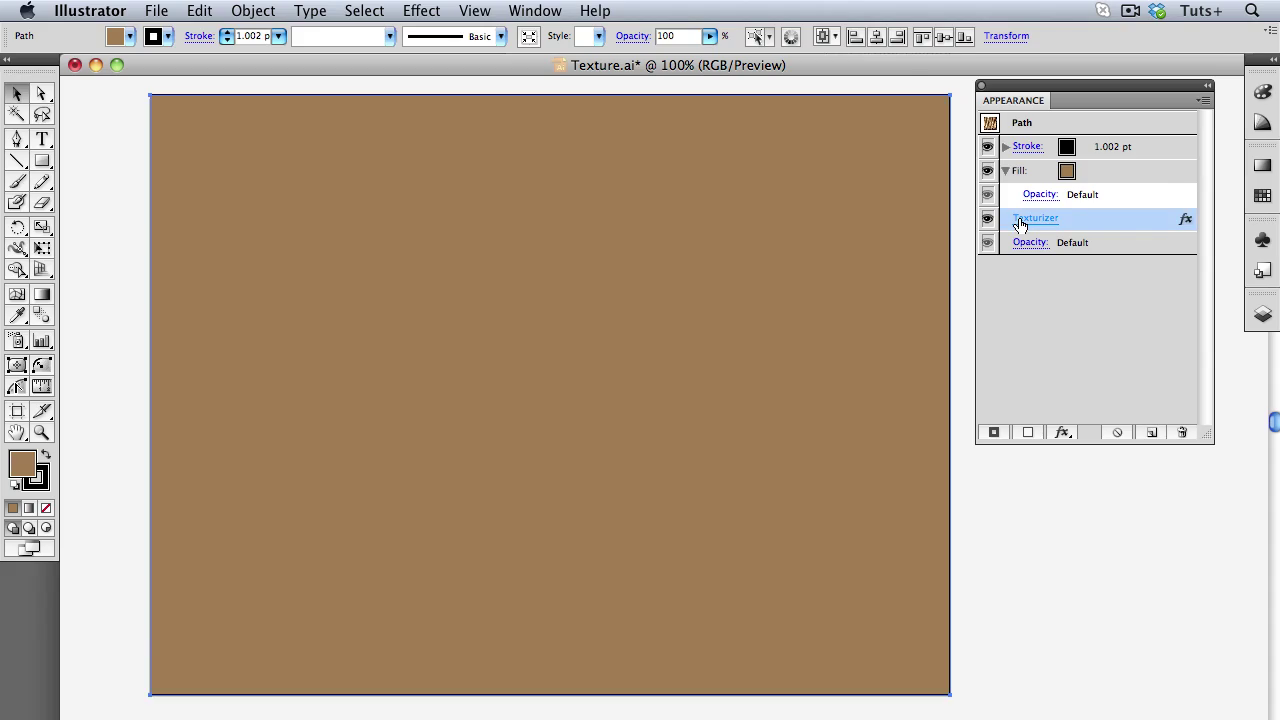
click(1020, 222)
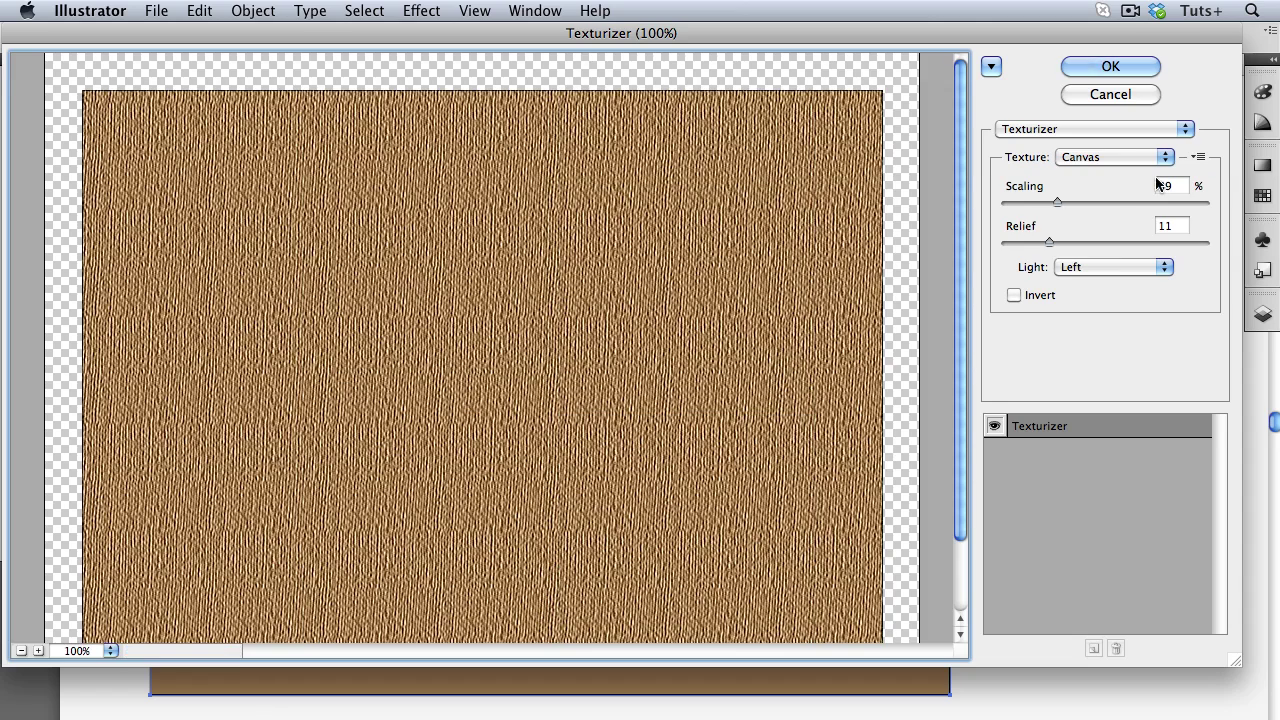
click(1197, 157)
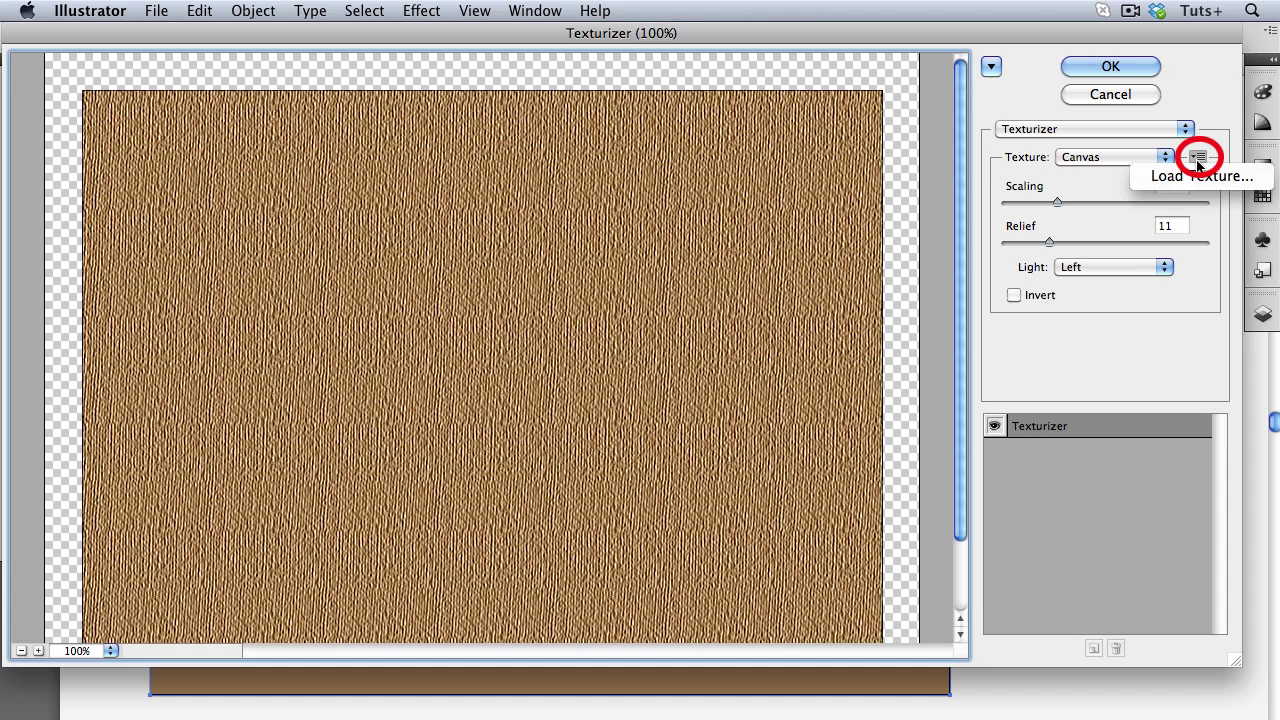
click(1197, 174)
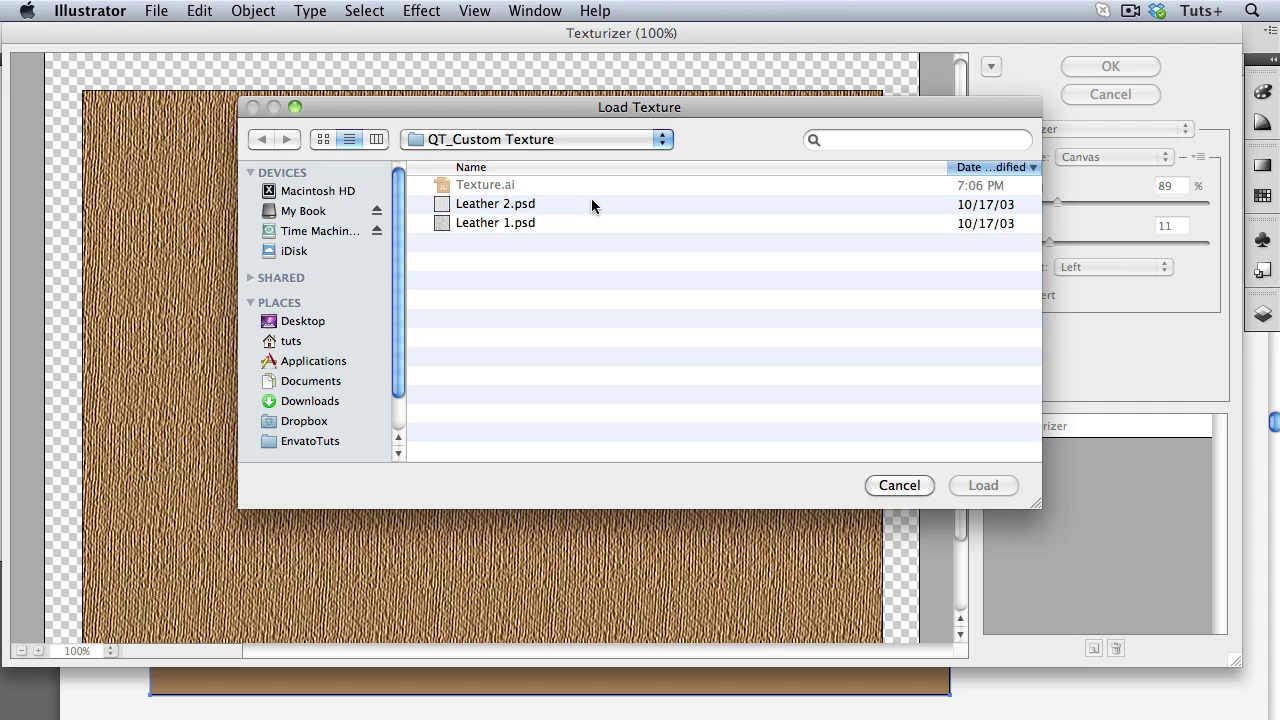
Step: Load Leather 2.psd as the texture, inverted and lit from the Top
double_click(591, 202)
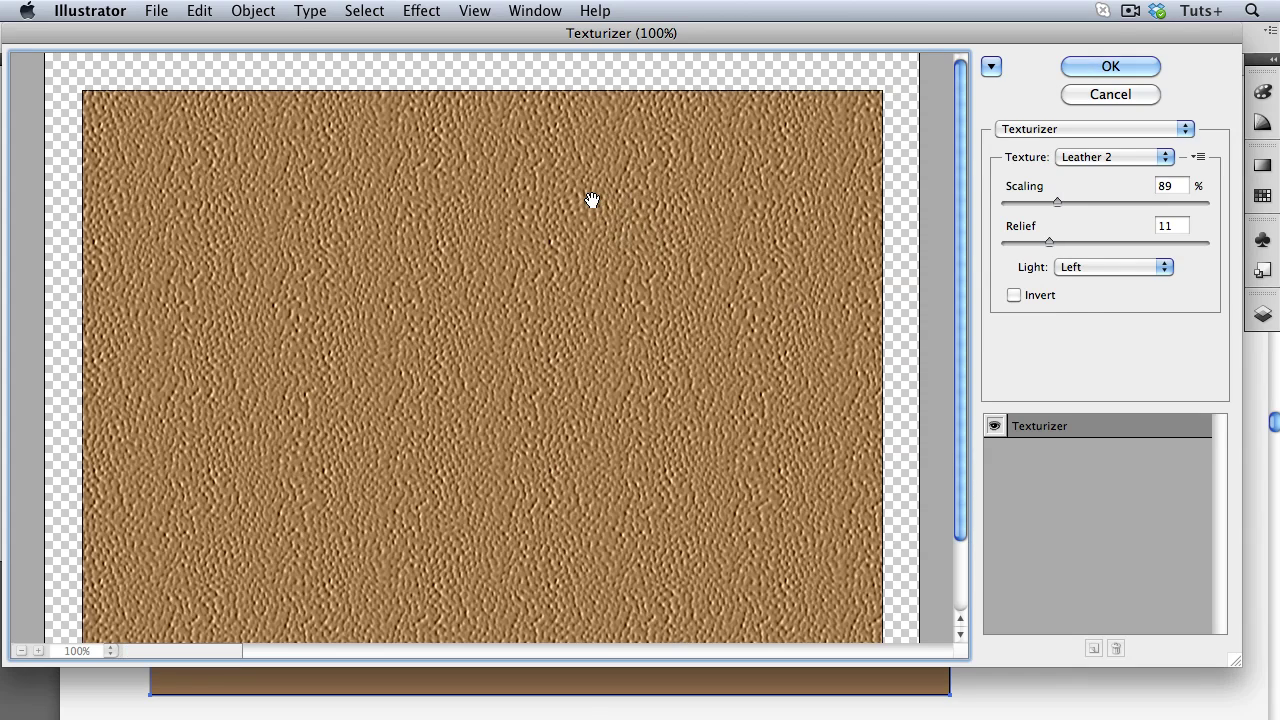
click(1013, 295)
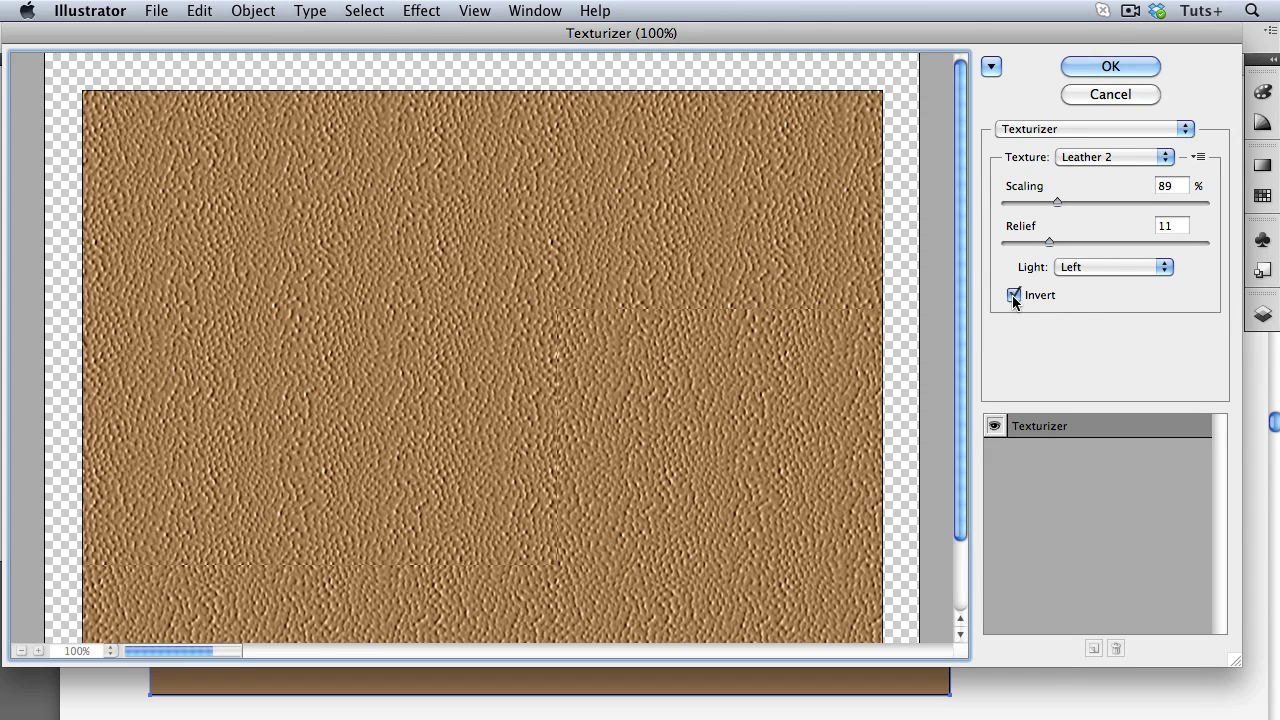
click(1078, 268)
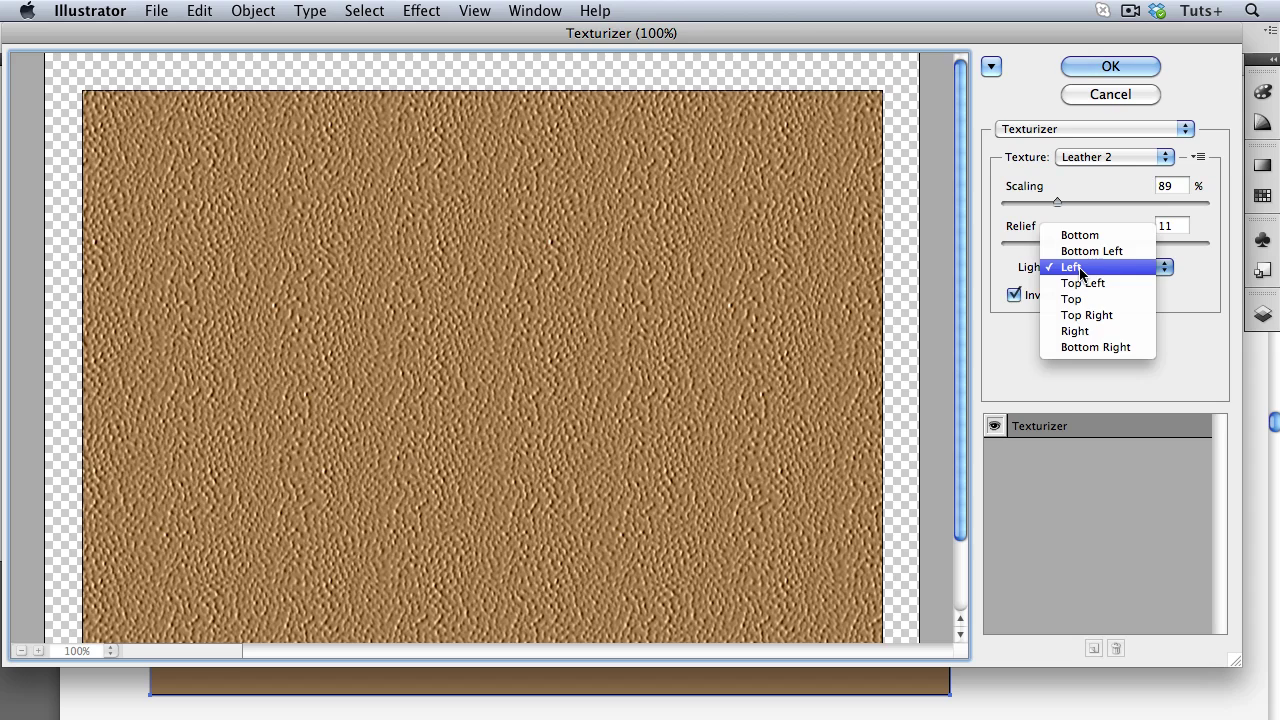
click(1076, 298)
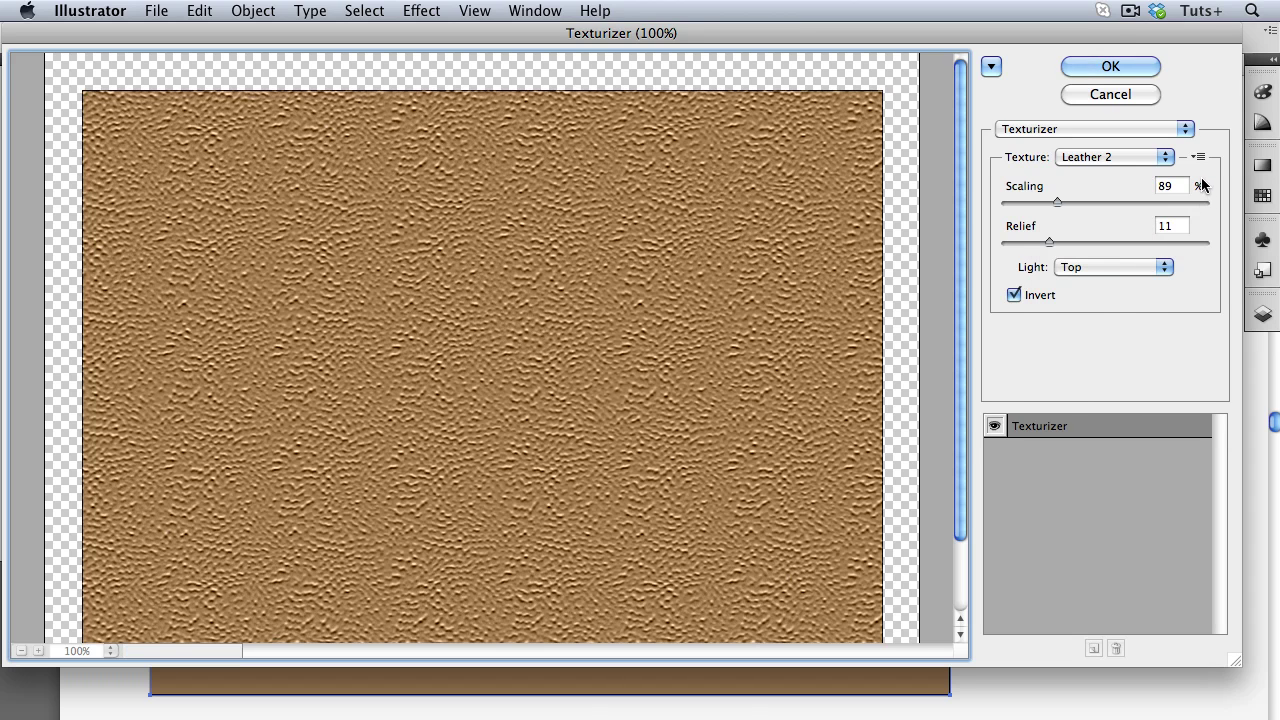
Step: Load Leather 1.psd instead, turn Invert off and keep Leather 1 as the texture
click(1197, 157)
click(1197, 176)
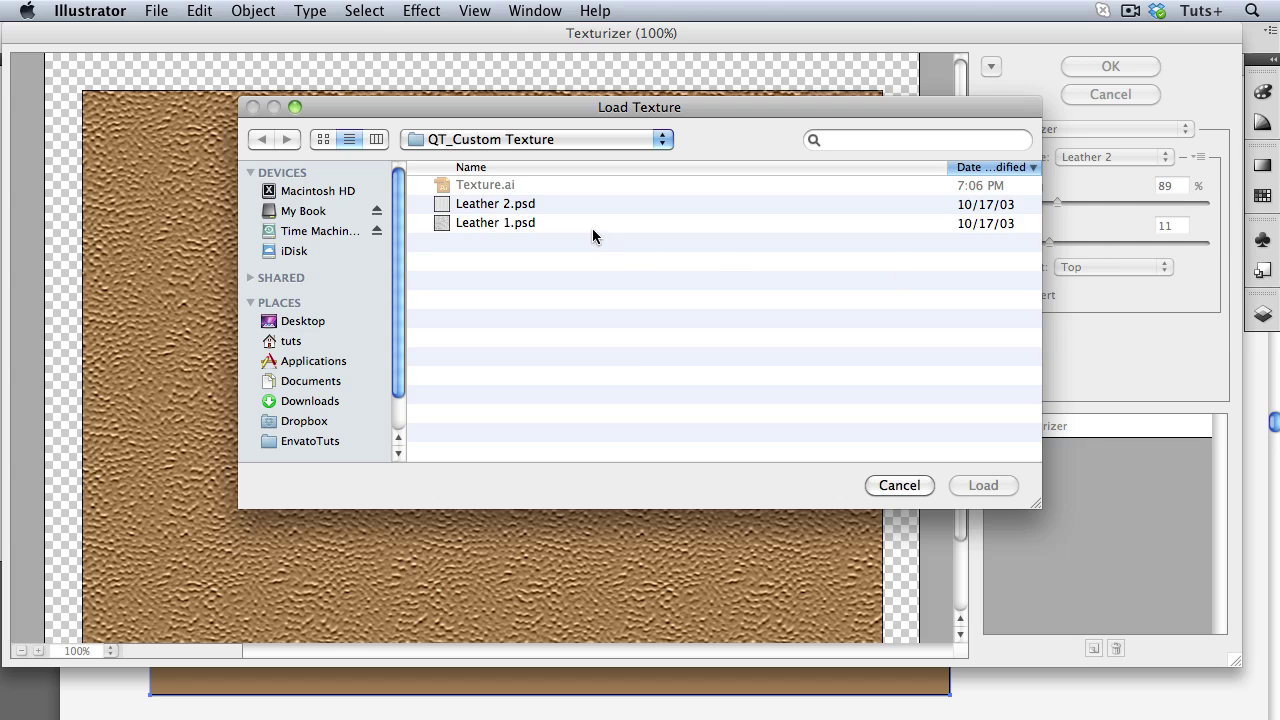
double_click(588, 223)
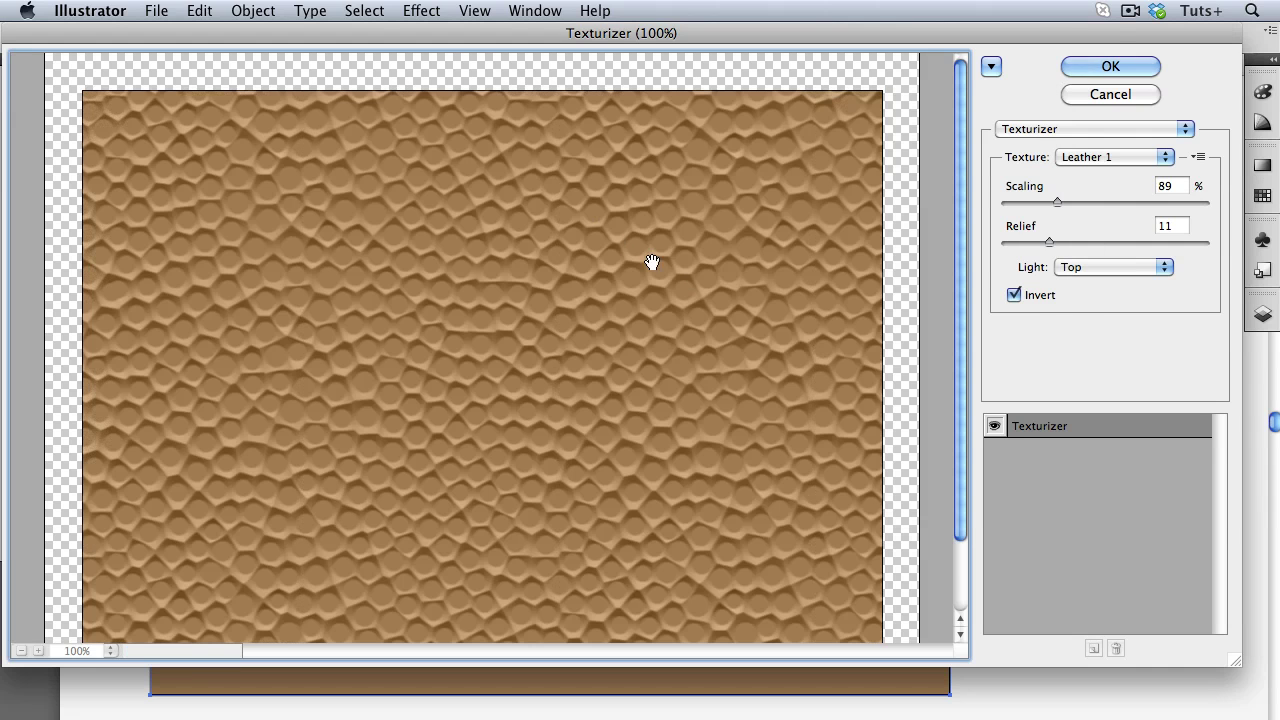
click(1012, 295)
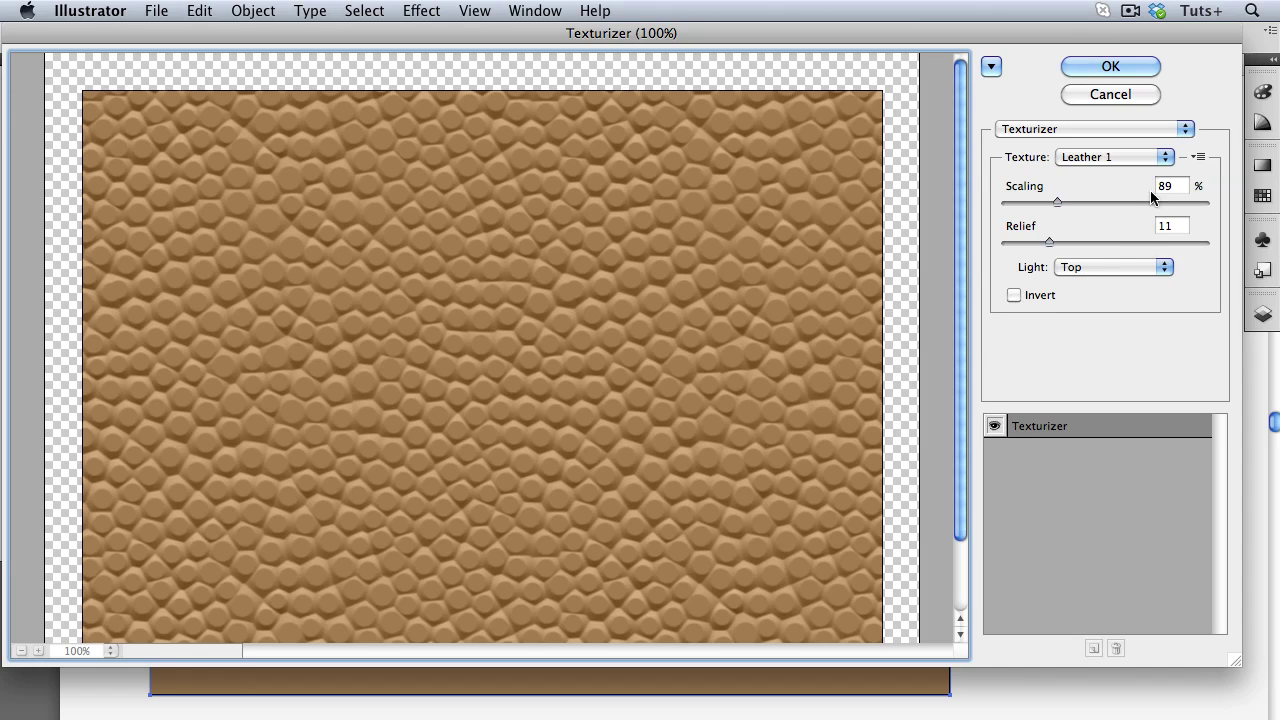
click(1162, 157)
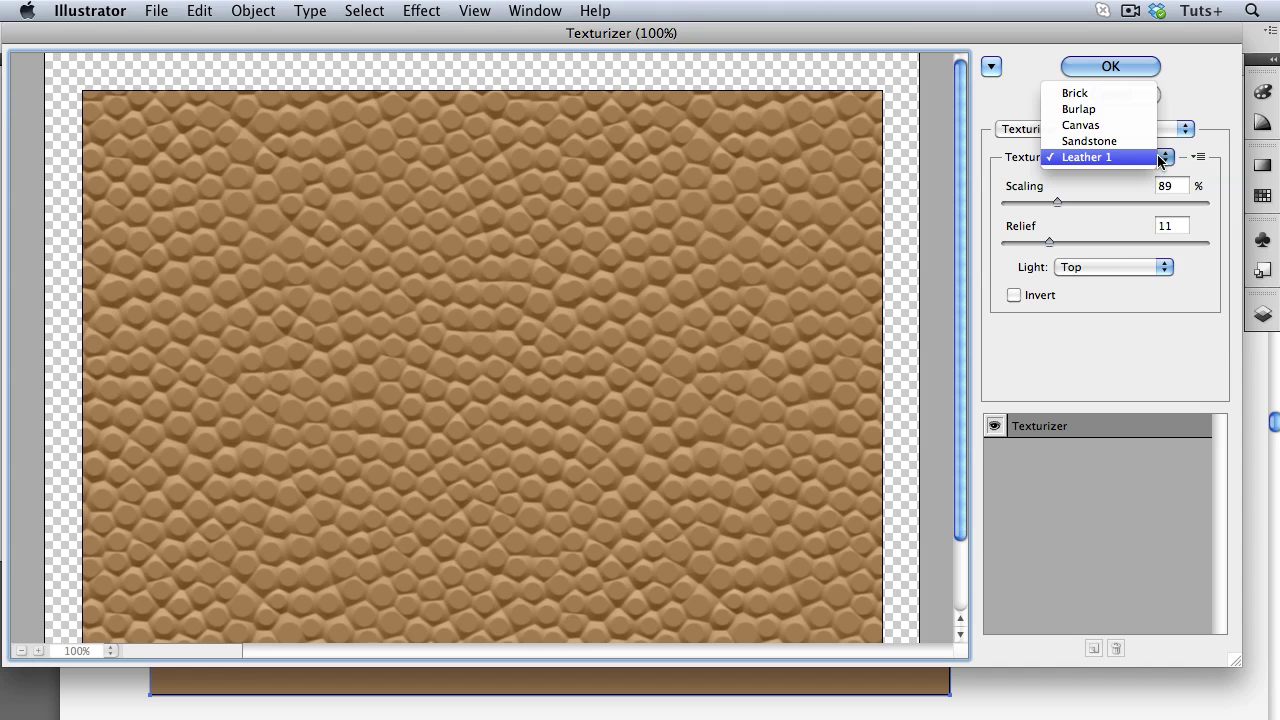
click(1160, 158)
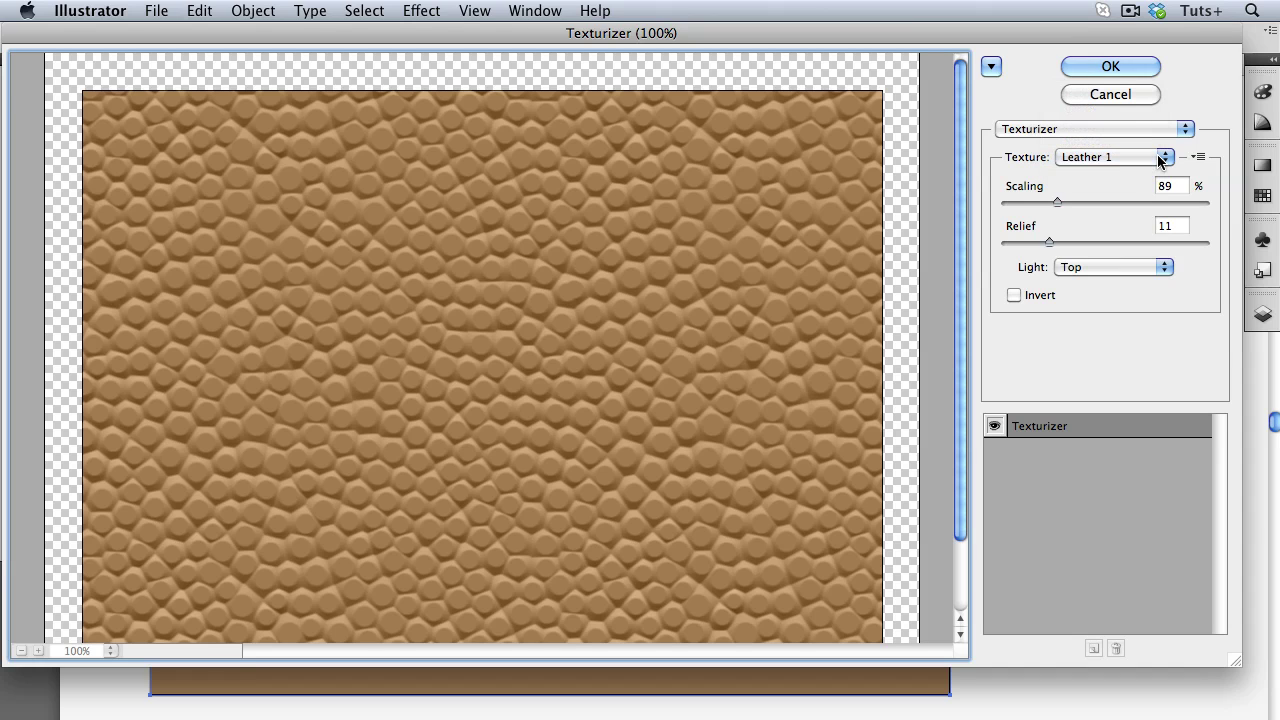
Step: Apply the Leather 1 Texturizer and show the Swatches panel
click(1132, 68)
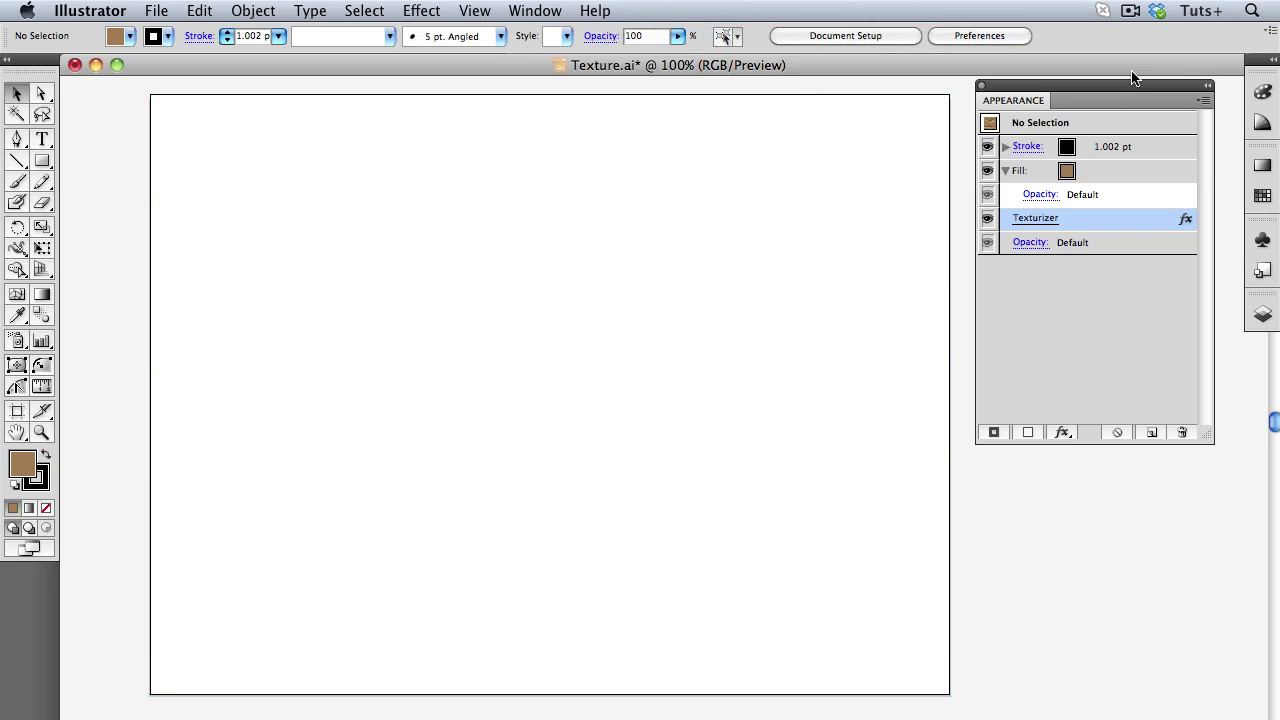
click(1262, 194)
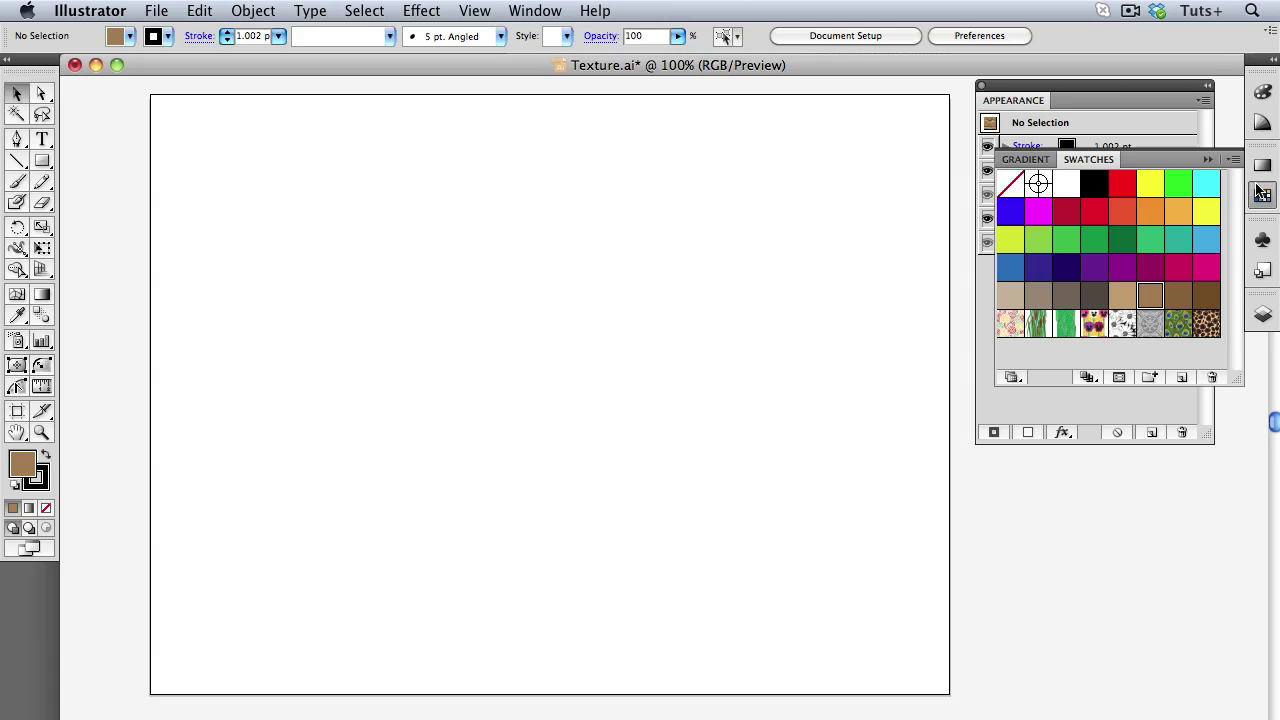
Step: Drag the peacock pattern swatch onto the artboard, zoom in, and view it in Outline mode
drag(1180, 324, 558, 282)
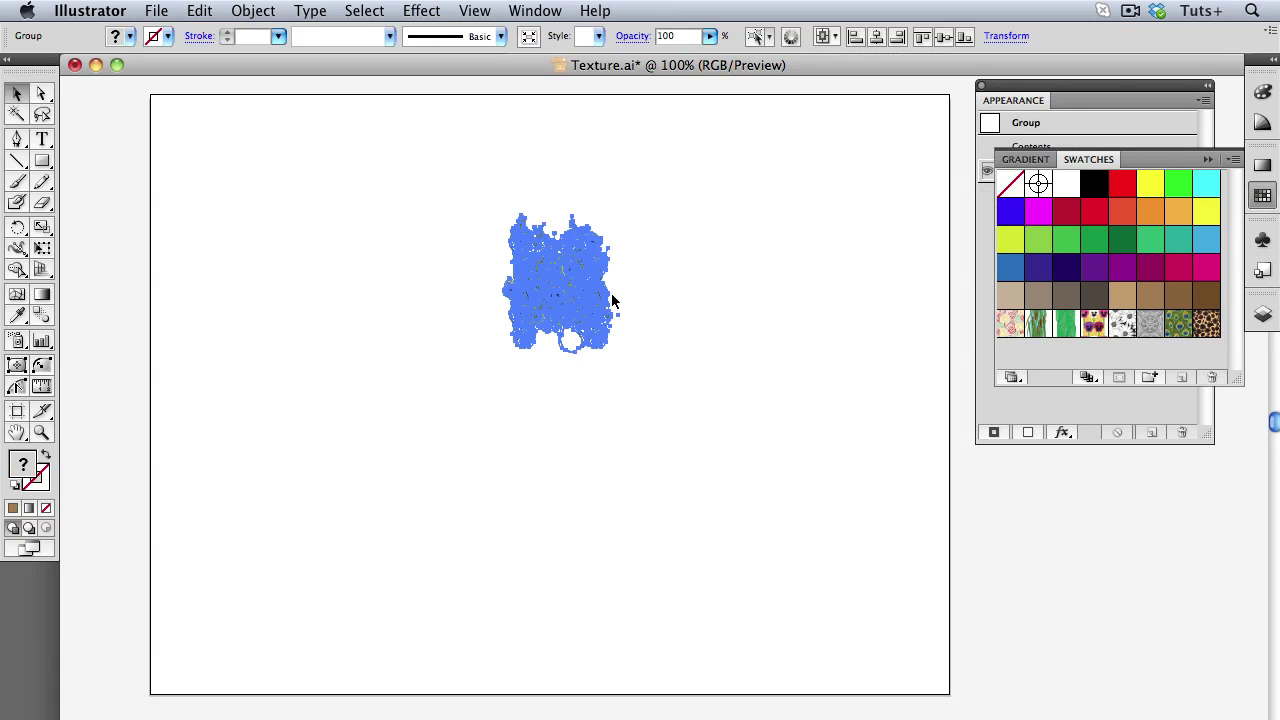
key(ctrl+space)
drag(474, 191, 652, 378)
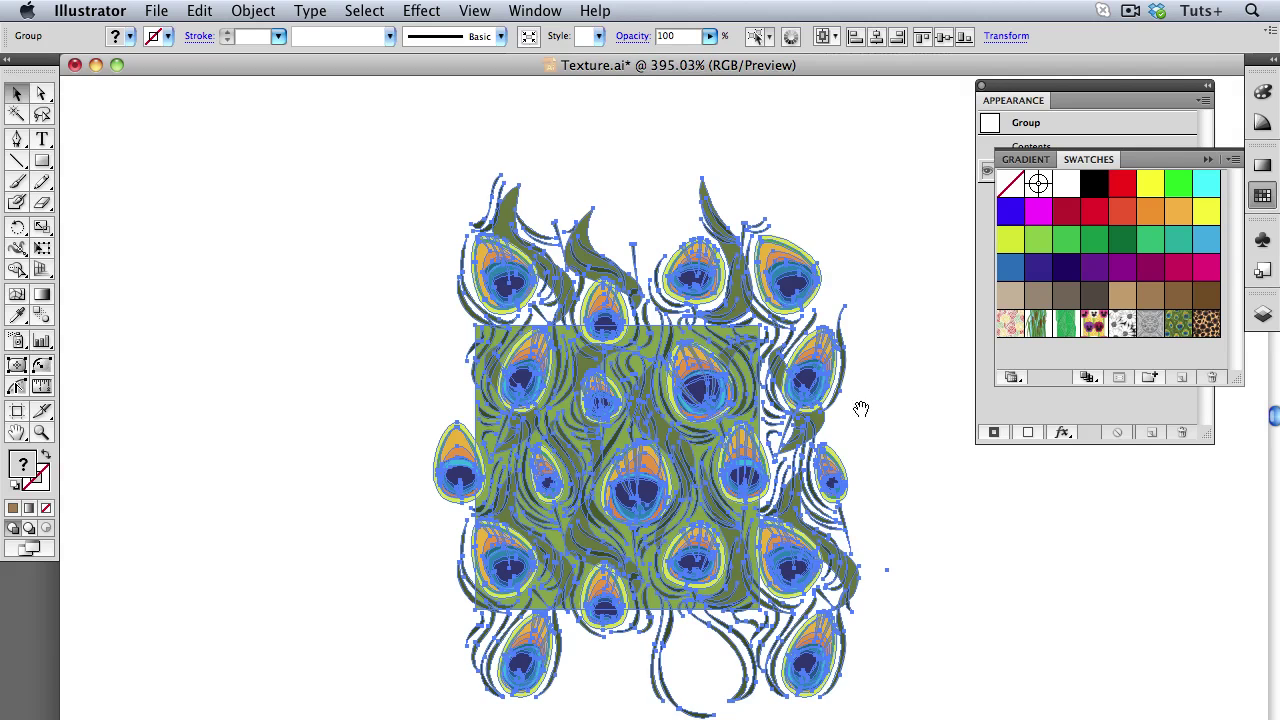
drag(864, 410, 847, 348)
key(ctrl+y)
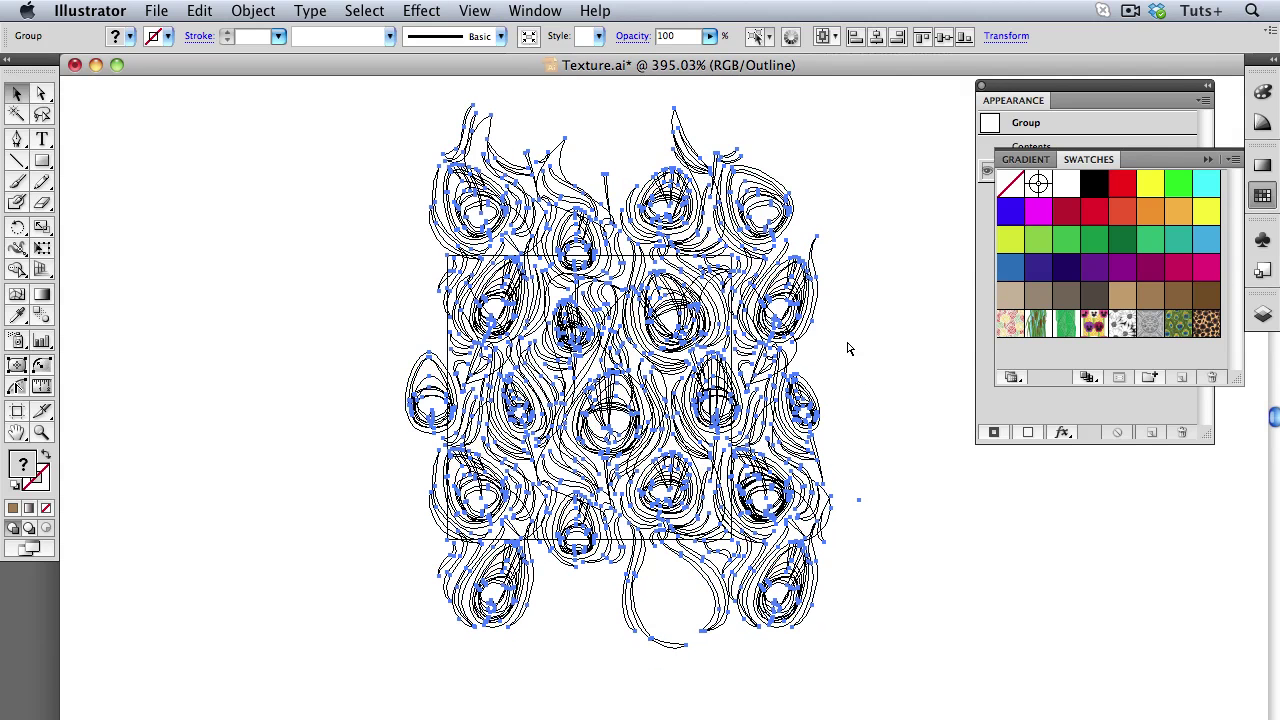
click(861, 348)
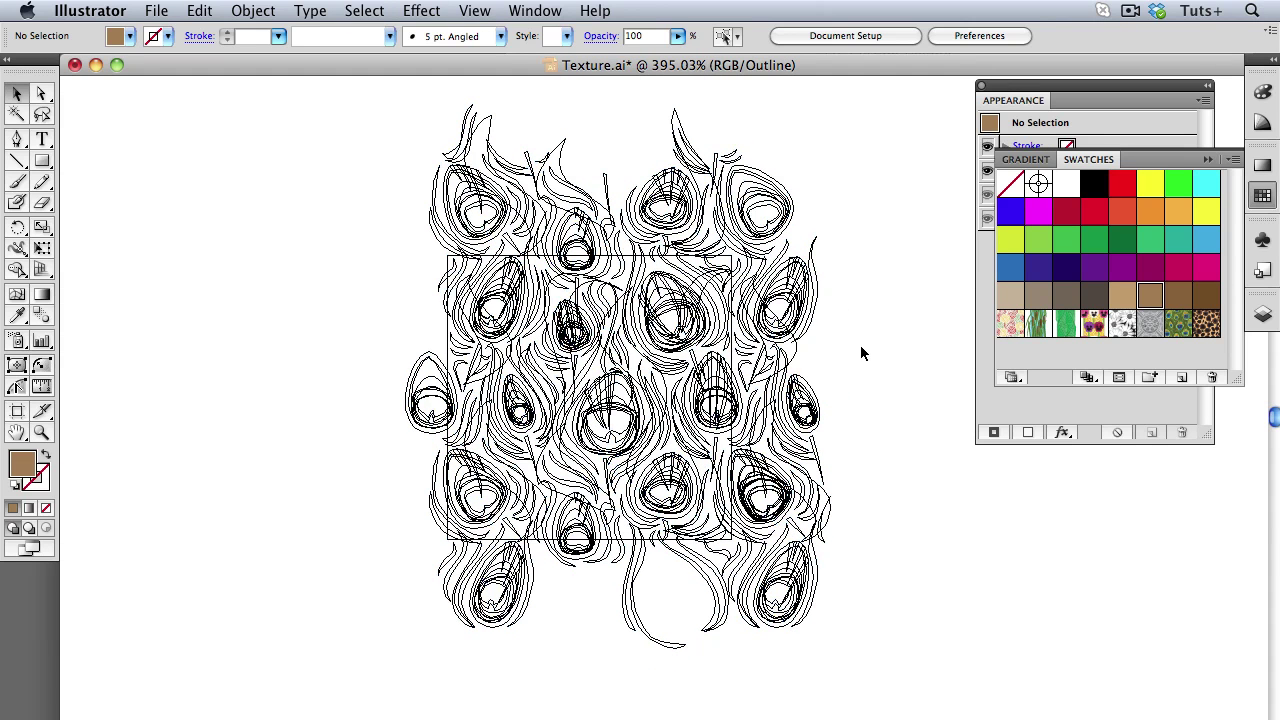
Step: Direct-select the 72×72 pt tile square and convert it to an artboard
key(a)
click(450, 349)
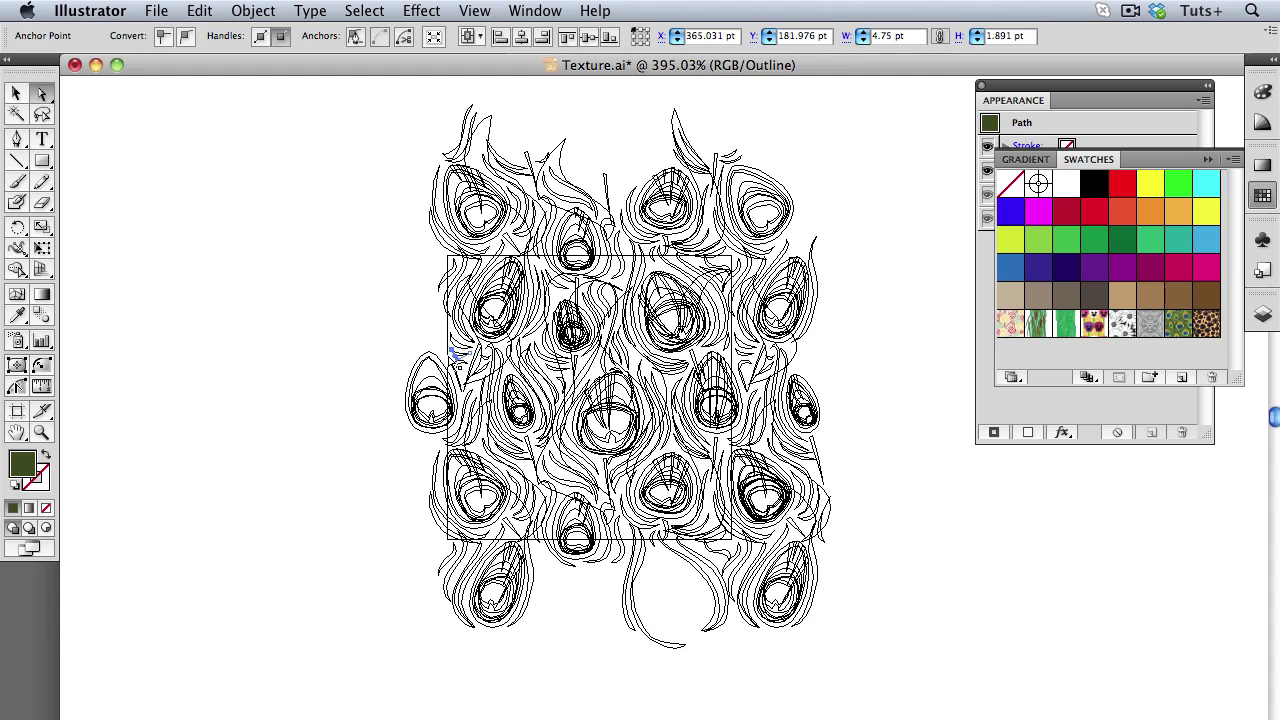
click(449, 358)
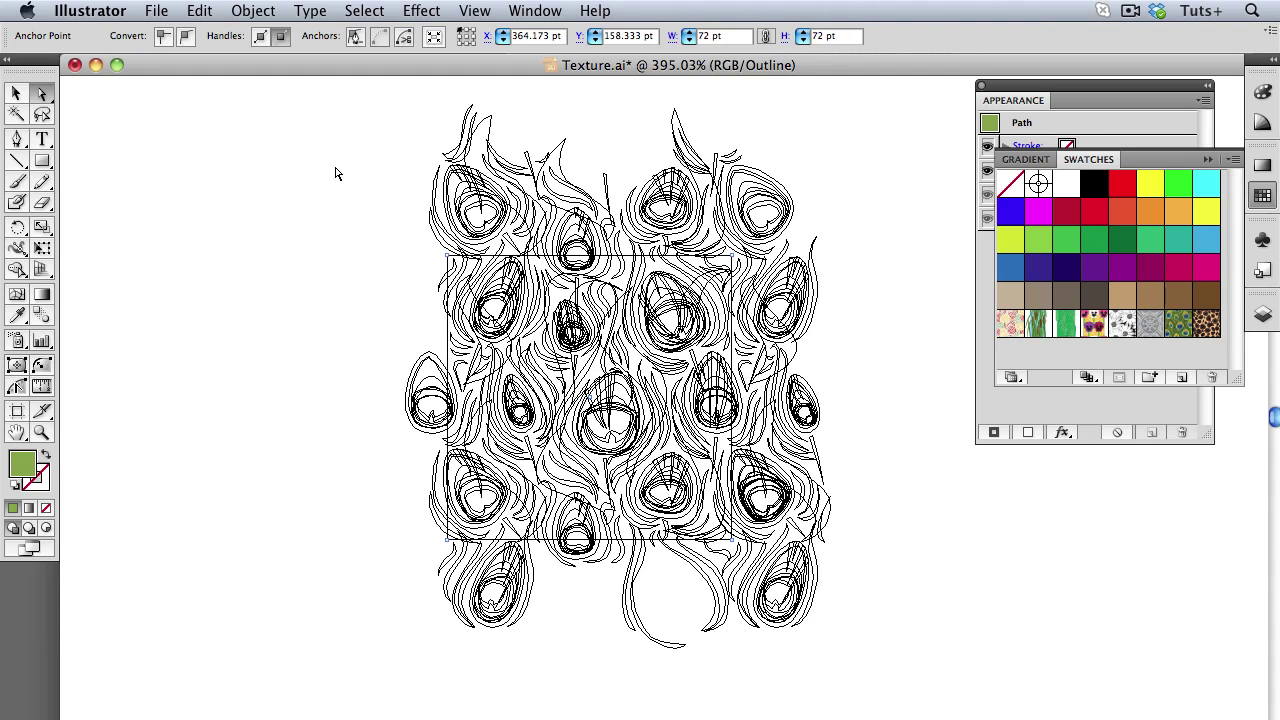
click(256, 9)
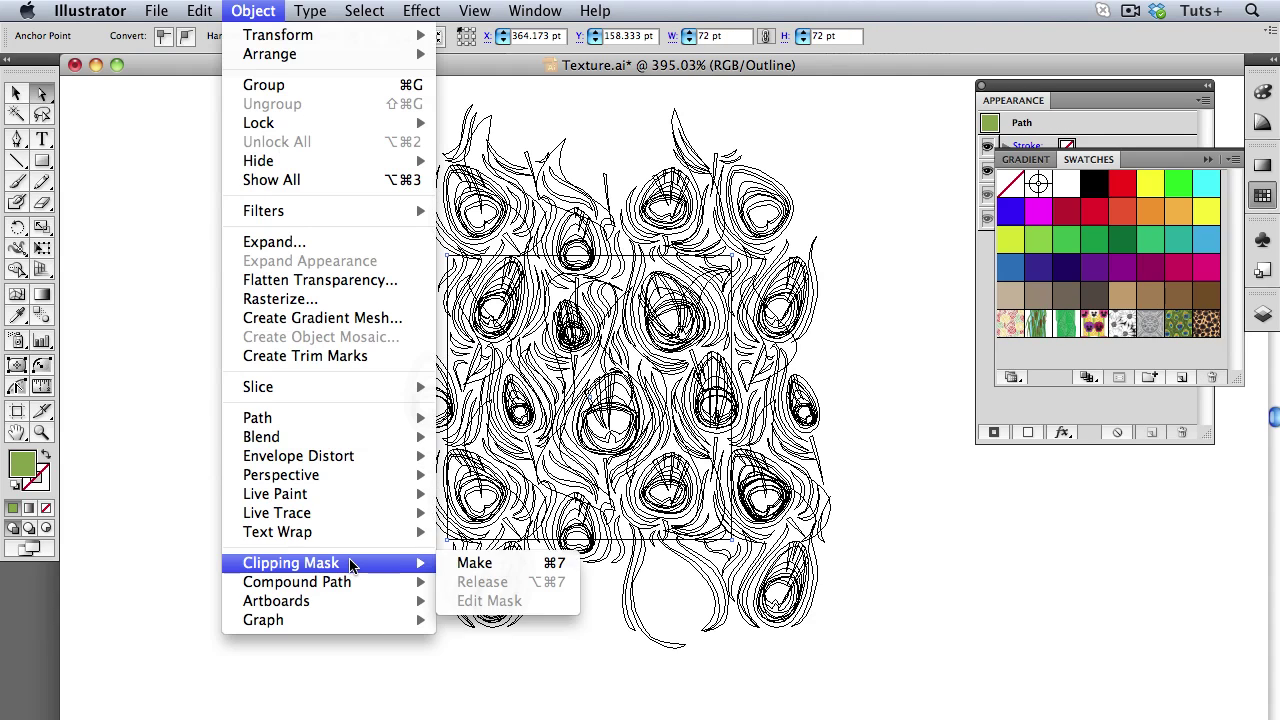
mouse_move(350, 603)
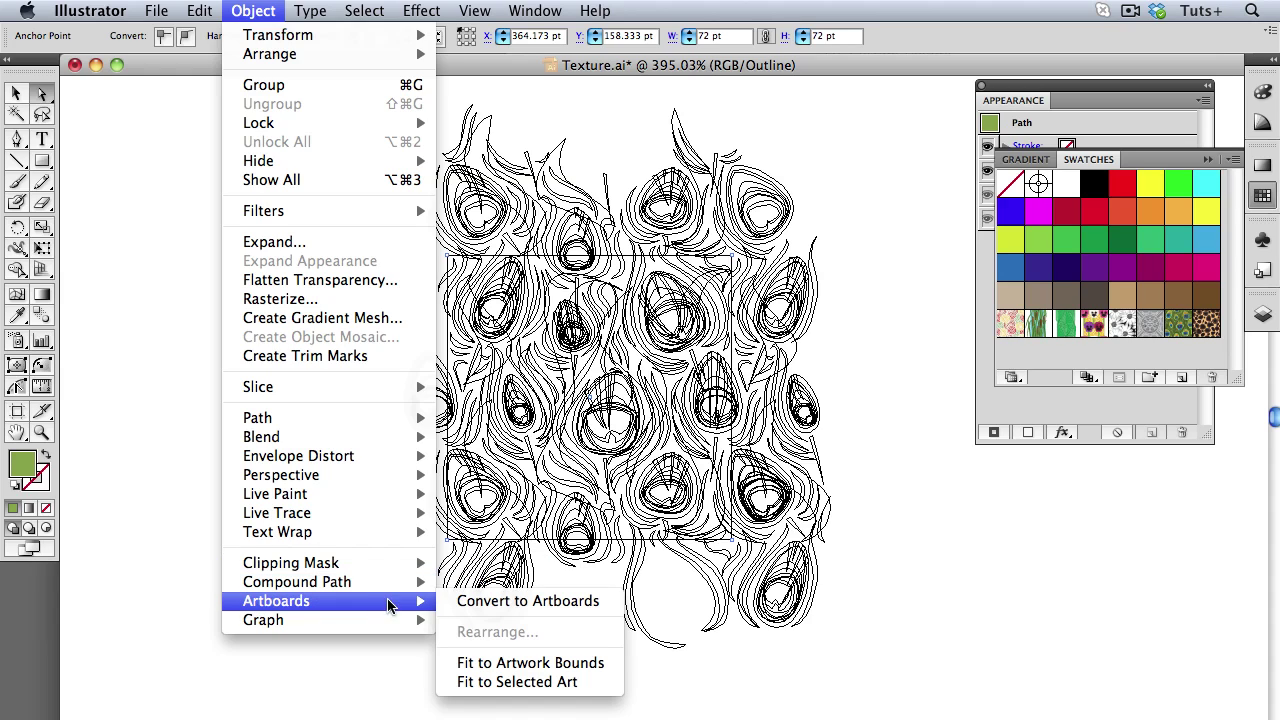
click(480, 604)
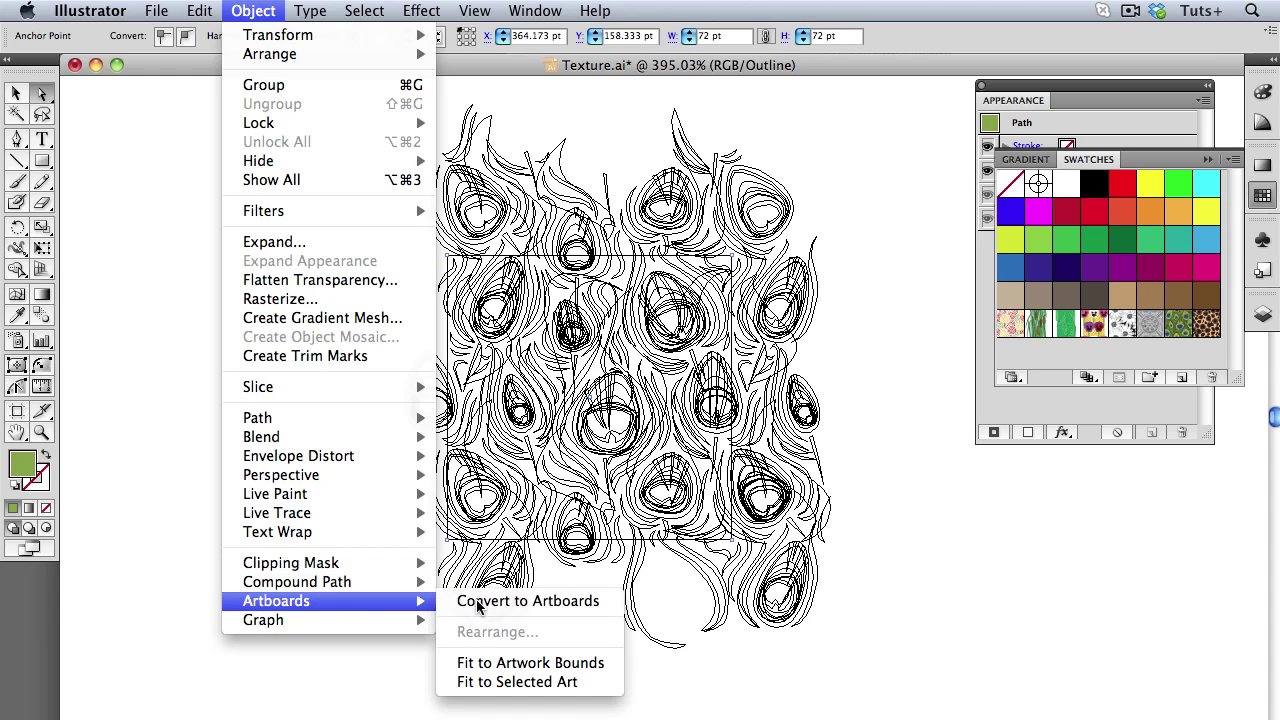
Step: Return to Preview mode and confirm Artboard 2 in the Artboards panel
click(15, 95)
key(super+y)
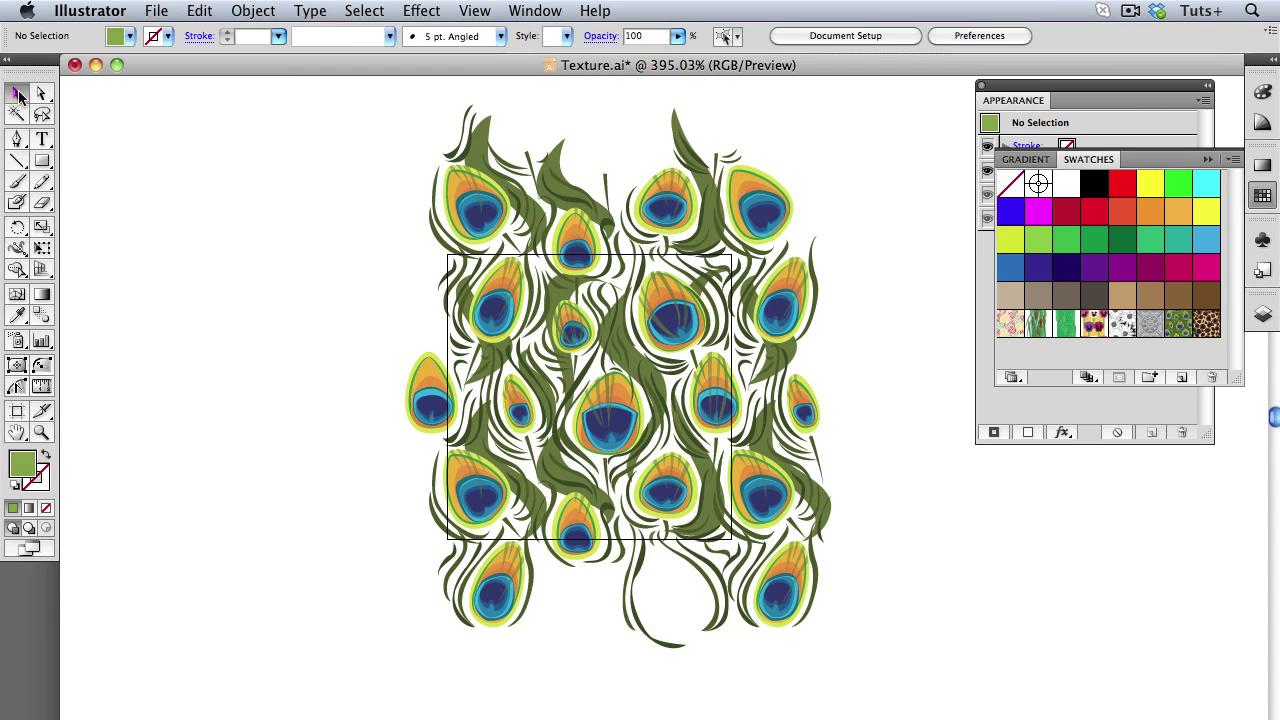
click(535, 11)
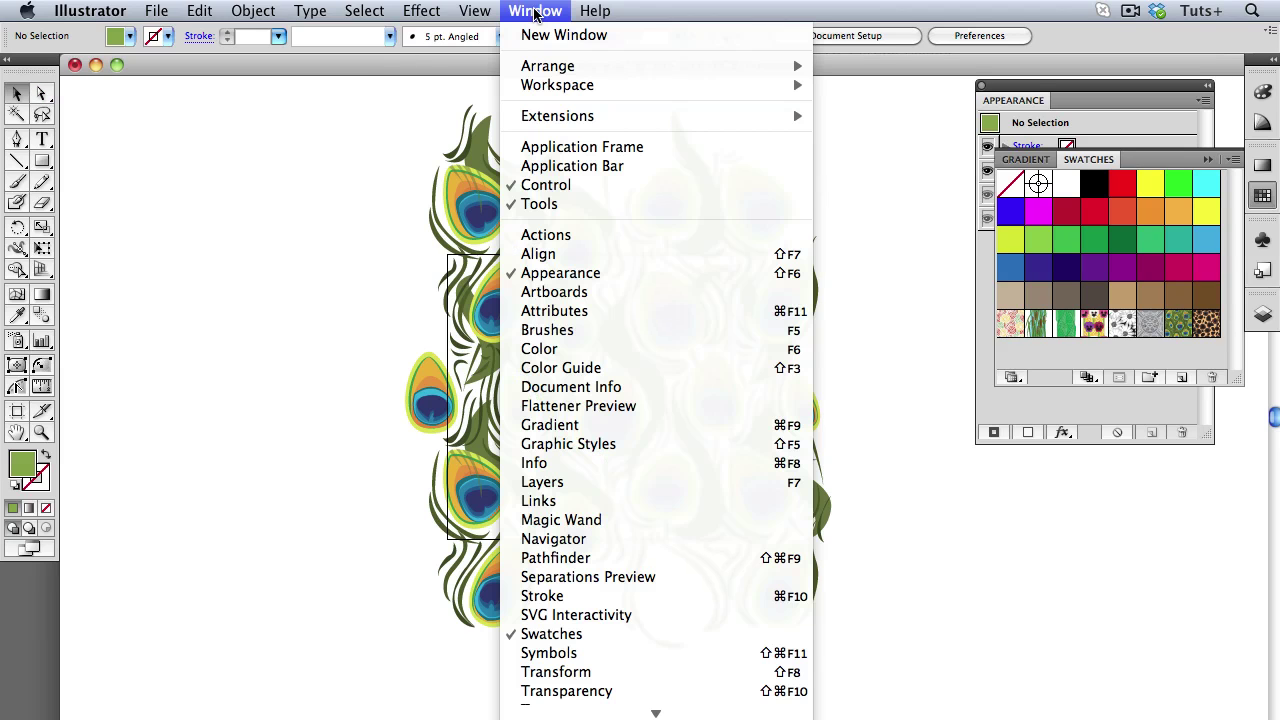
click(573, 291)
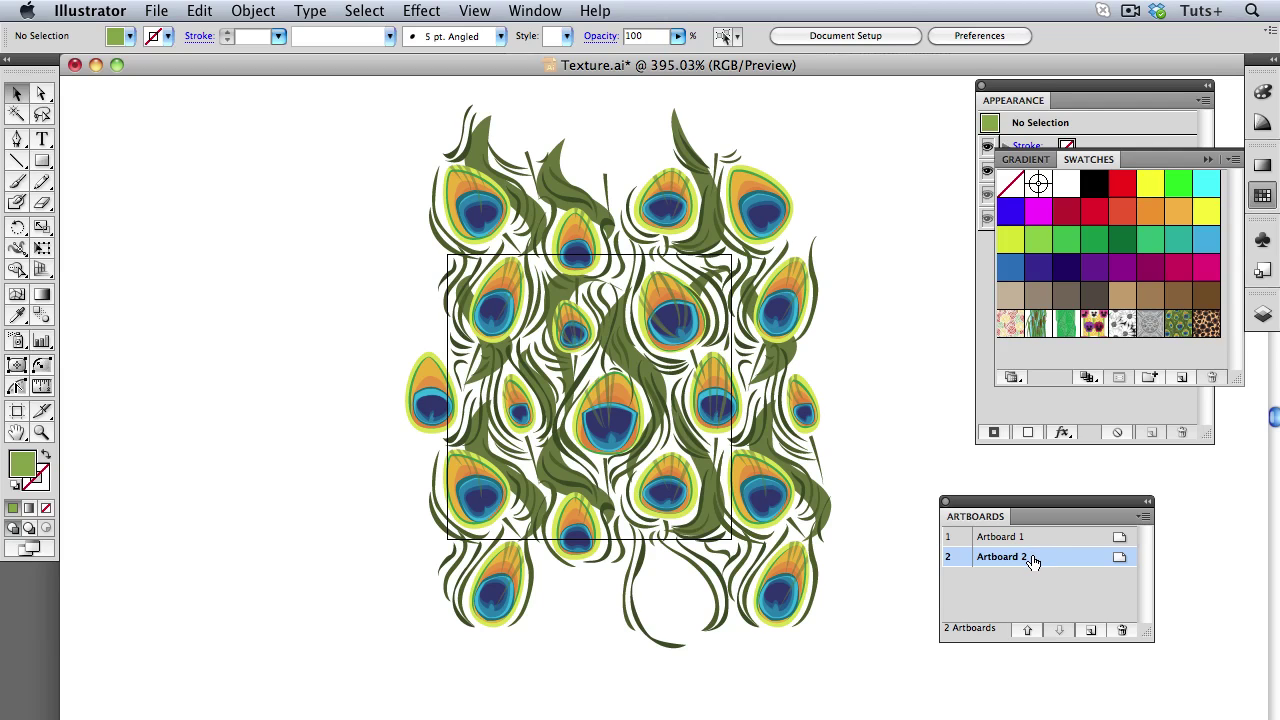
click(945, 501)
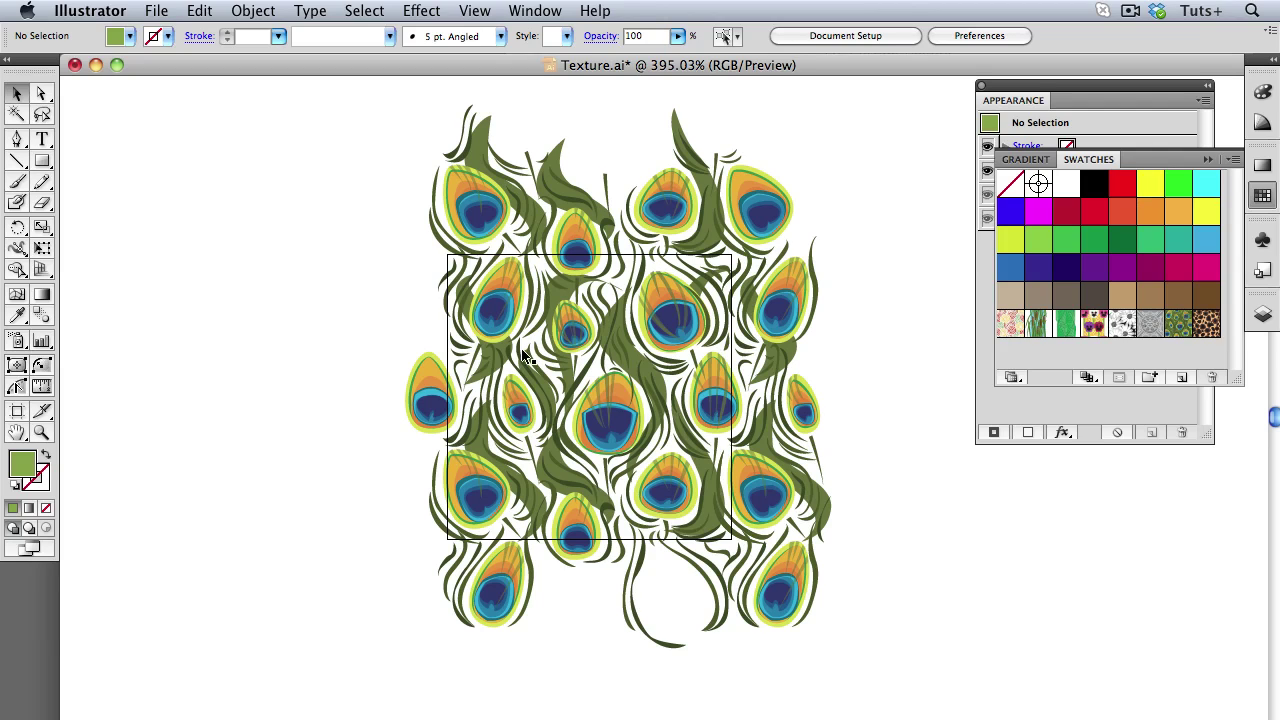
Step: Export as Photoshop (psd) using artboards, range 2
click(156, 11)
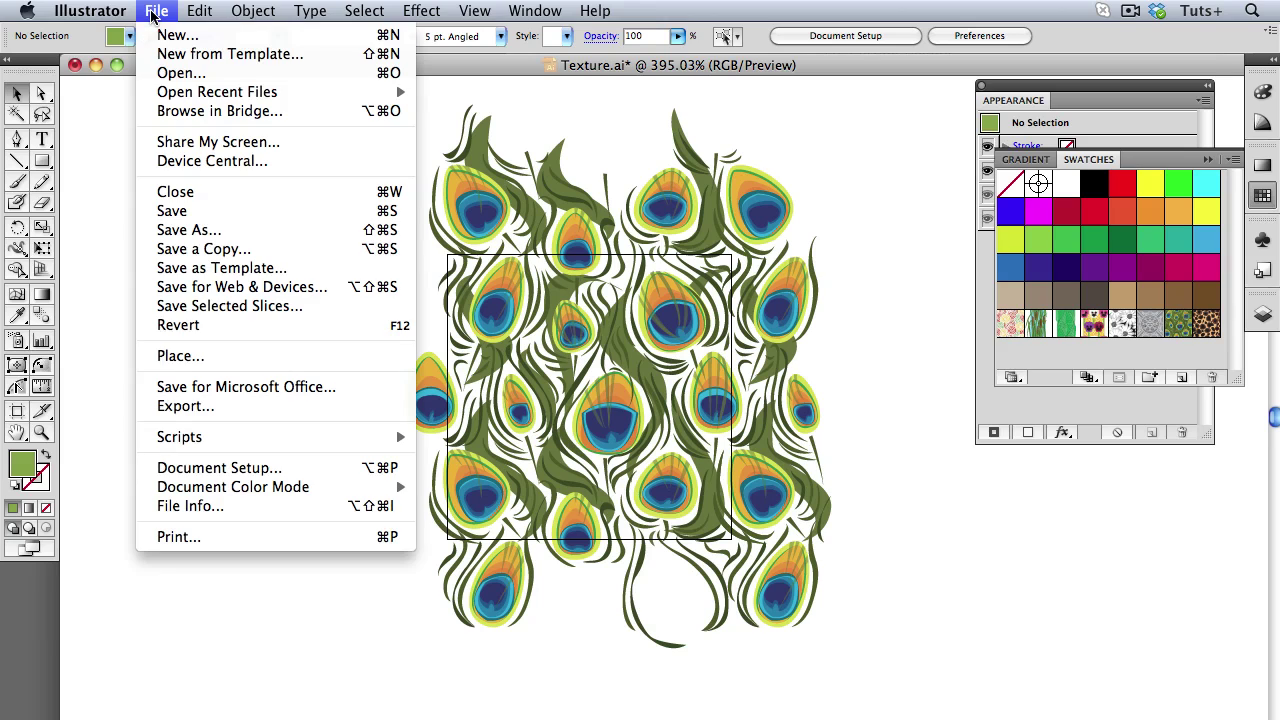
click(237, 407)
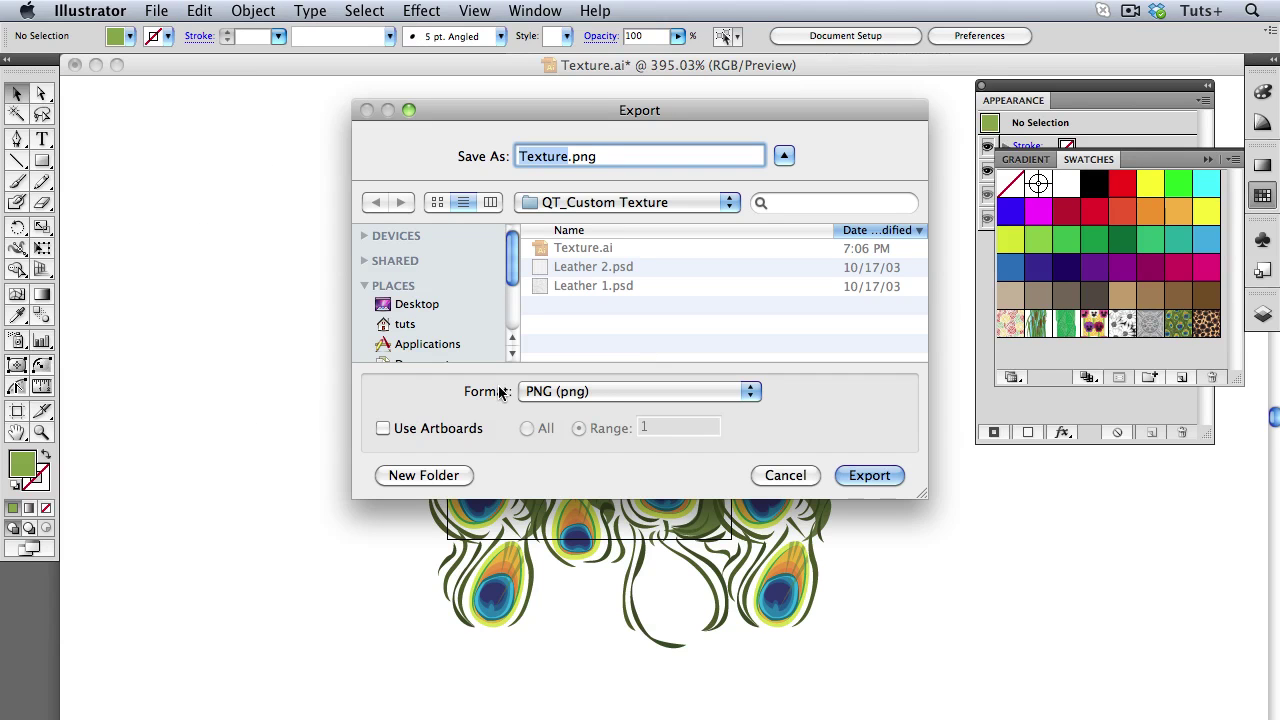
click(547, 394)
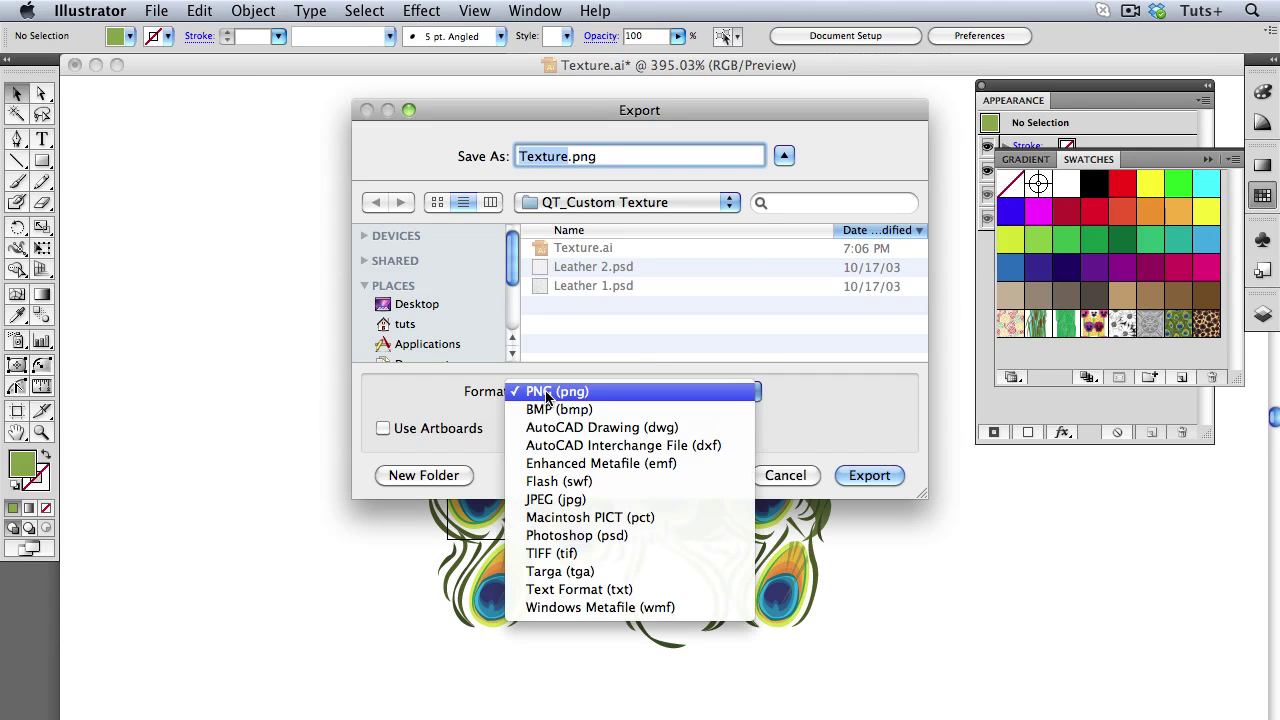
click(649, 536)
click(400, 429)
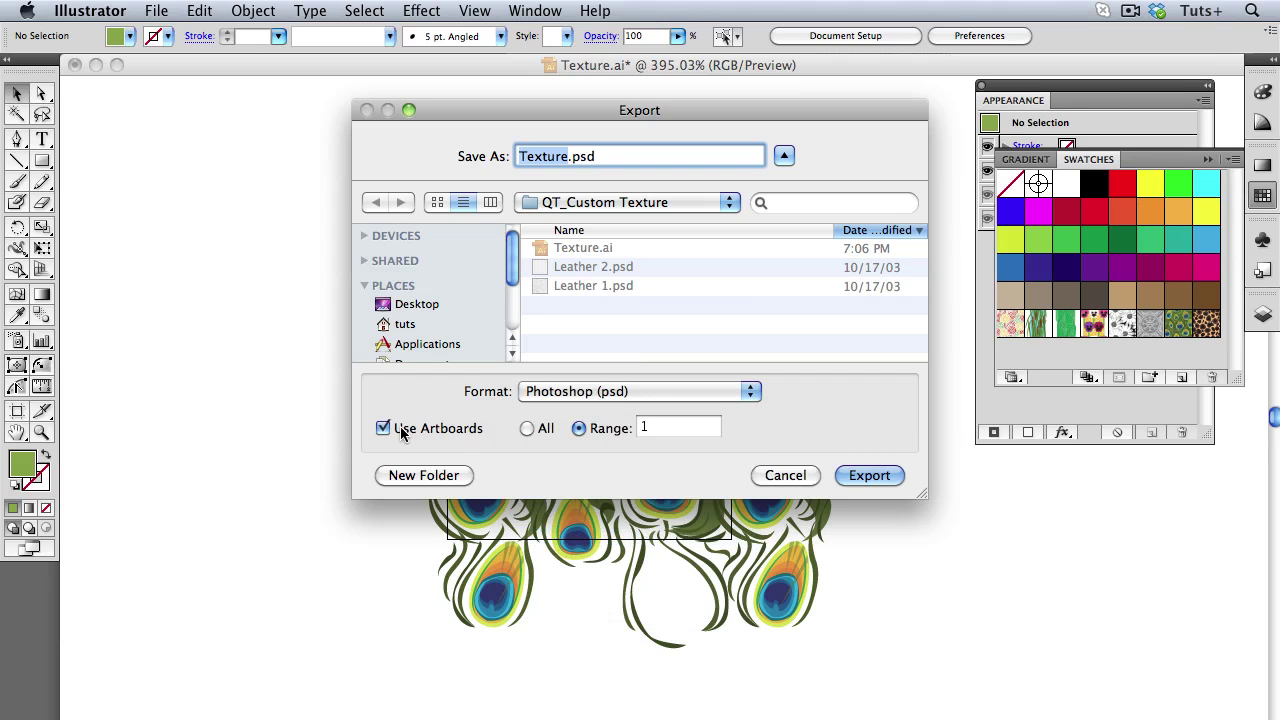
click(618, 430)
double_click(641, 428)
text(2)
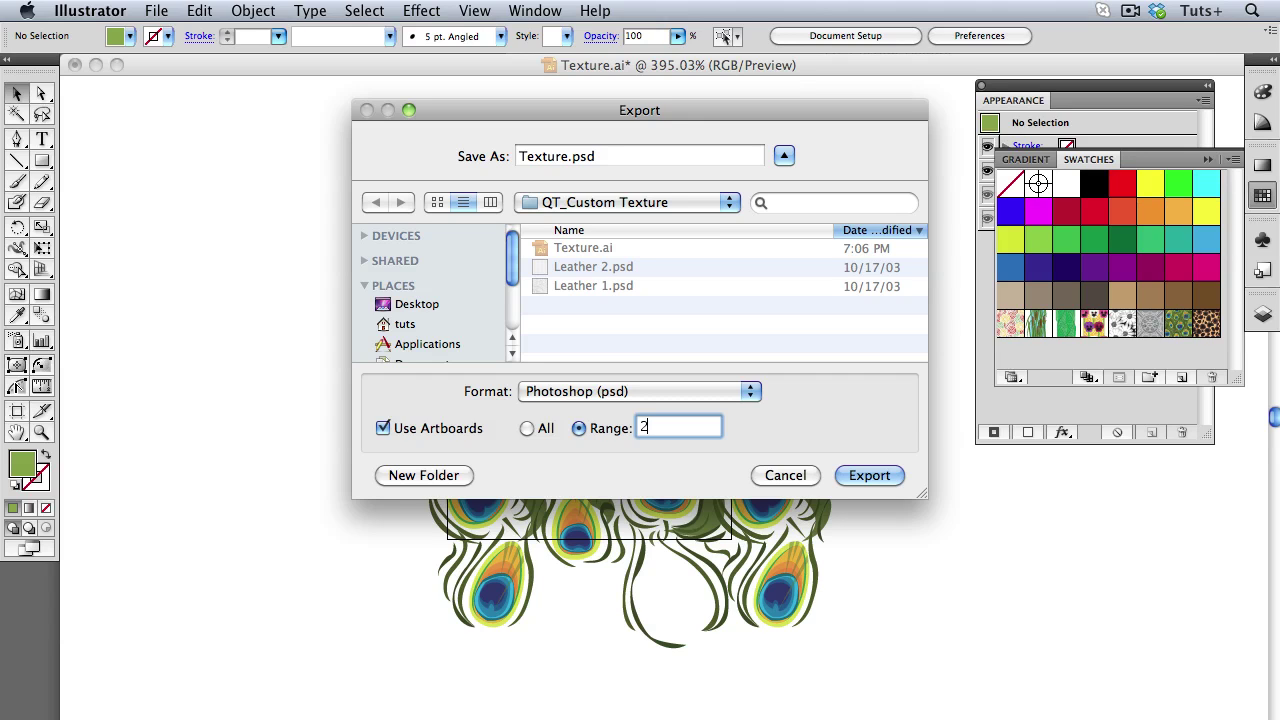
click(847, 476)
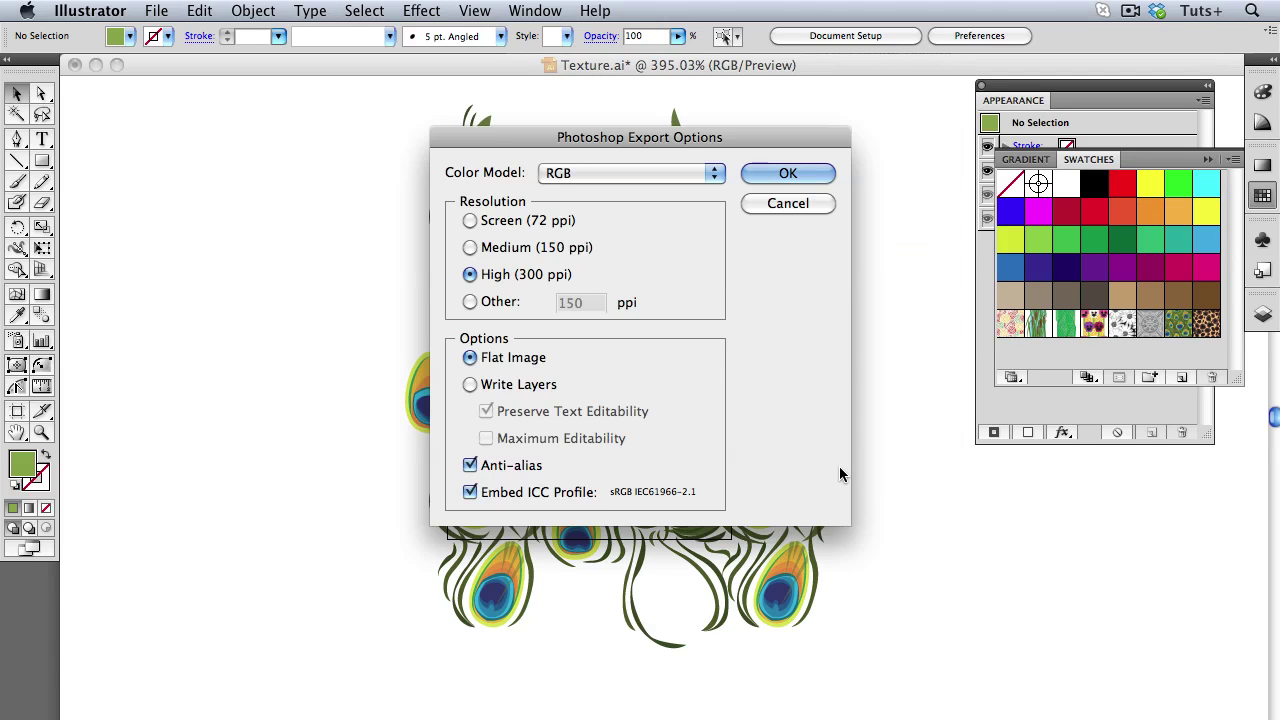
Step: Set the Photoshop export options to Grayscale at Medium (150 ppi)
click(616, 173)
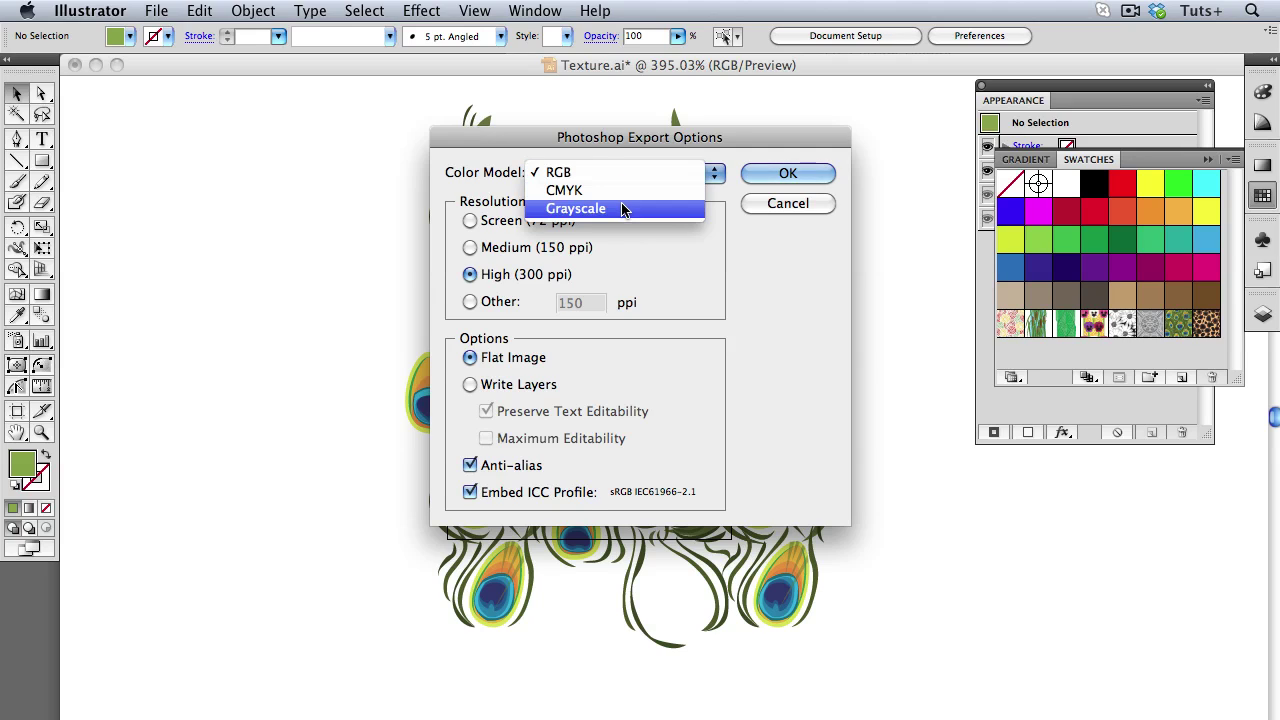
click(621, 206)
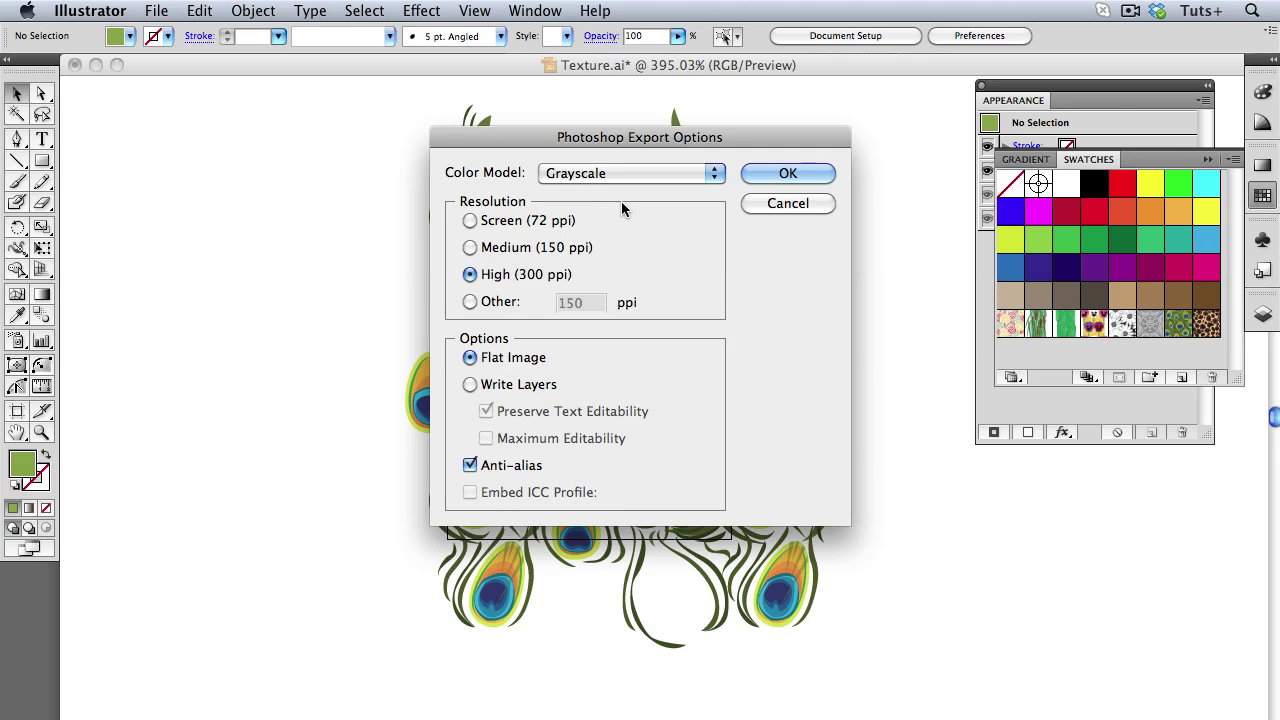
click(529, 247)
click(773, 172)
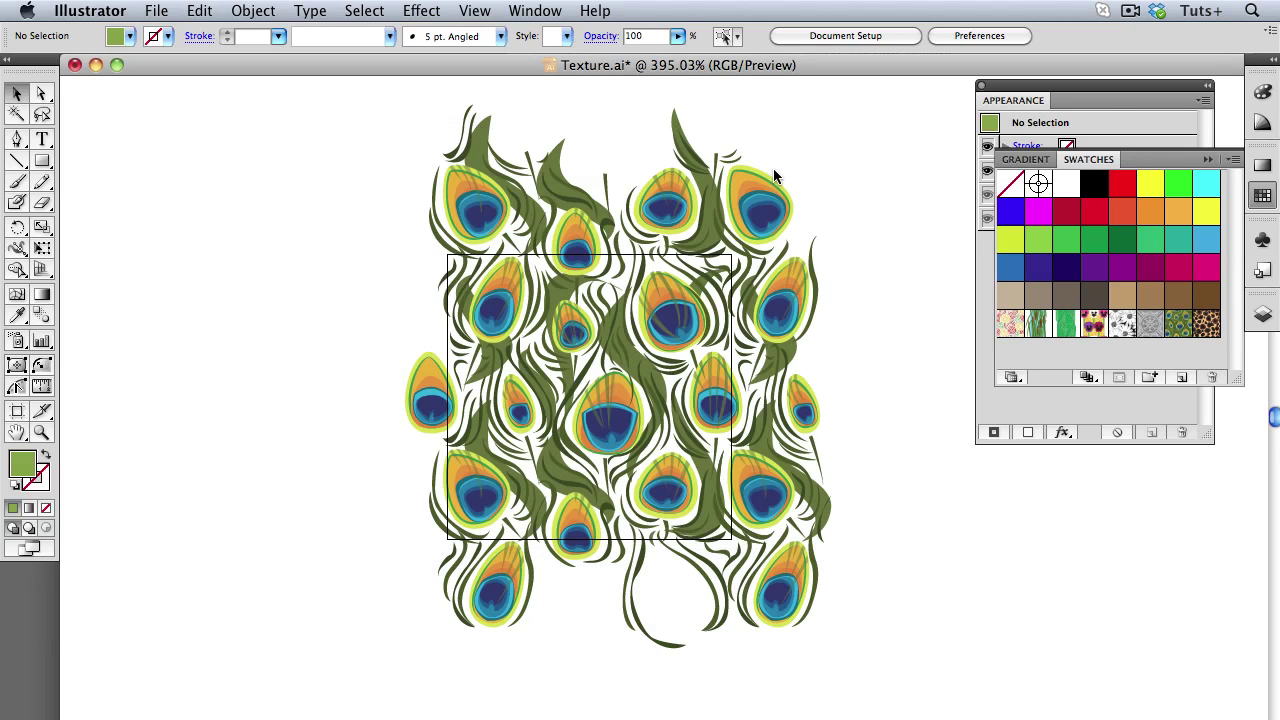
Step: At 100% zoom, delete the peacock artwork and reveal the hidden textured rectangle
key(super+1)
drag(785, 308, 688, 214)
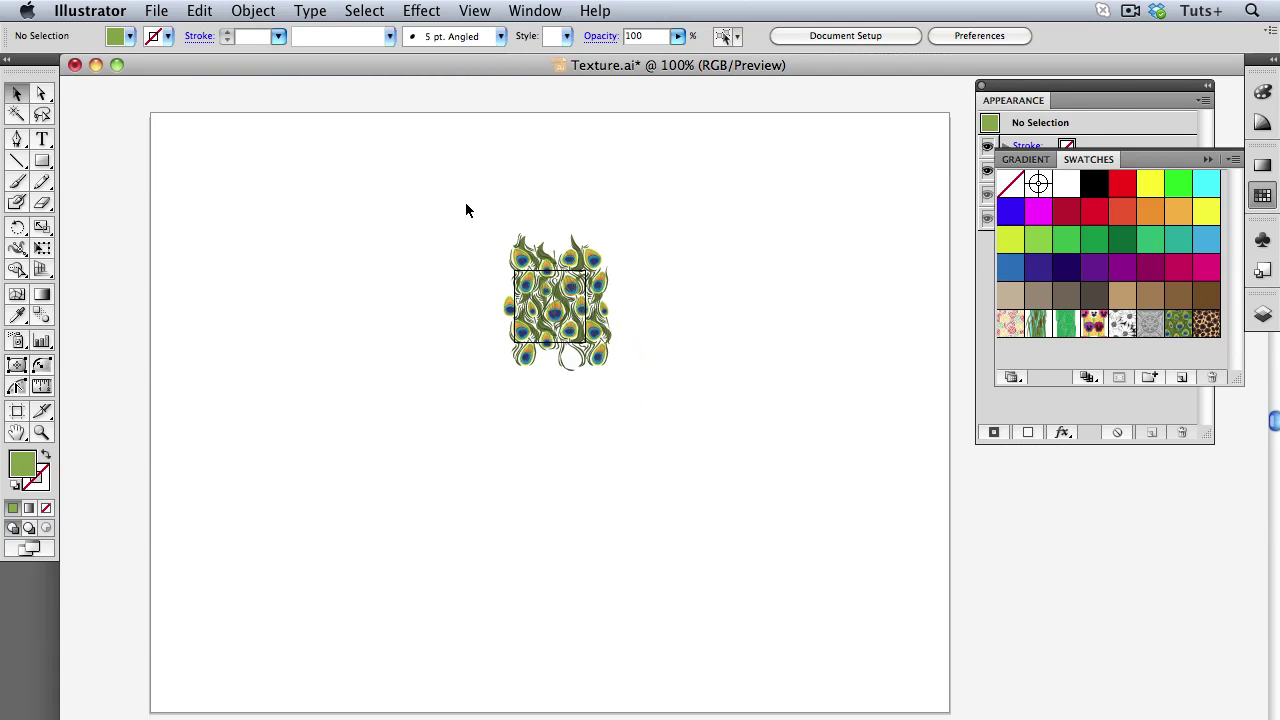
drag(466, 210, 568, 304)
key(Delete)
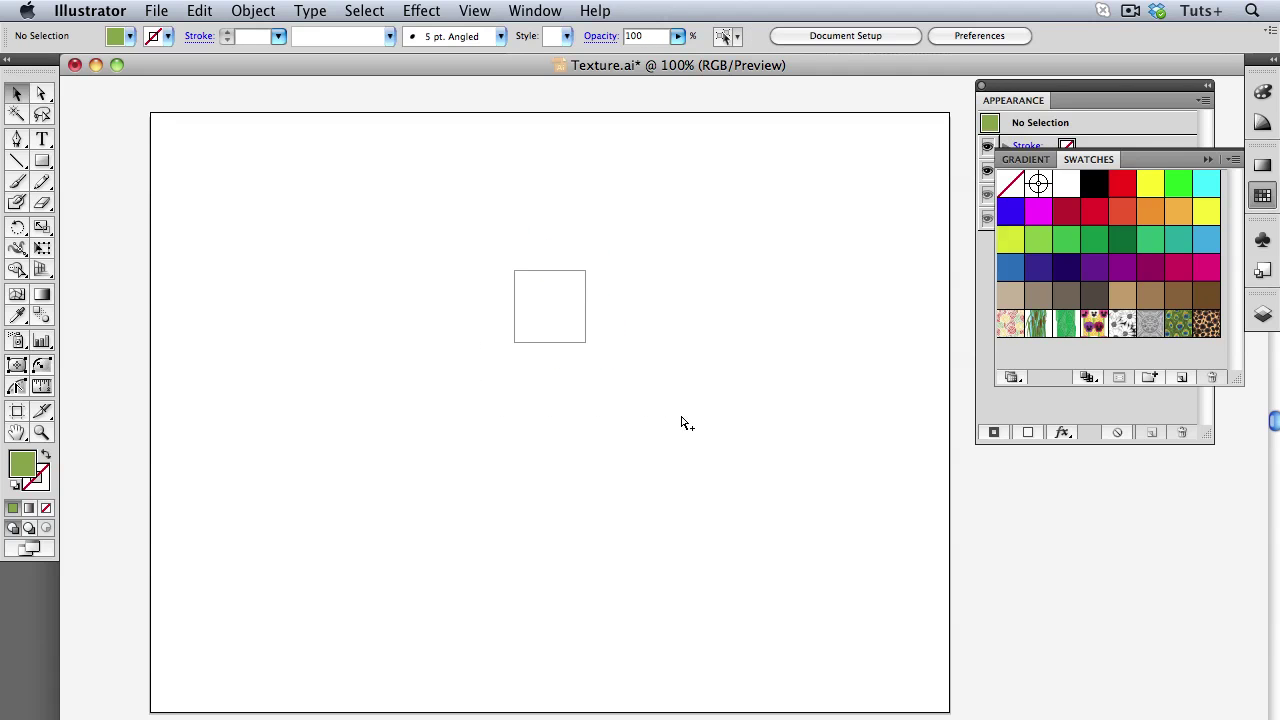
key(super+v)
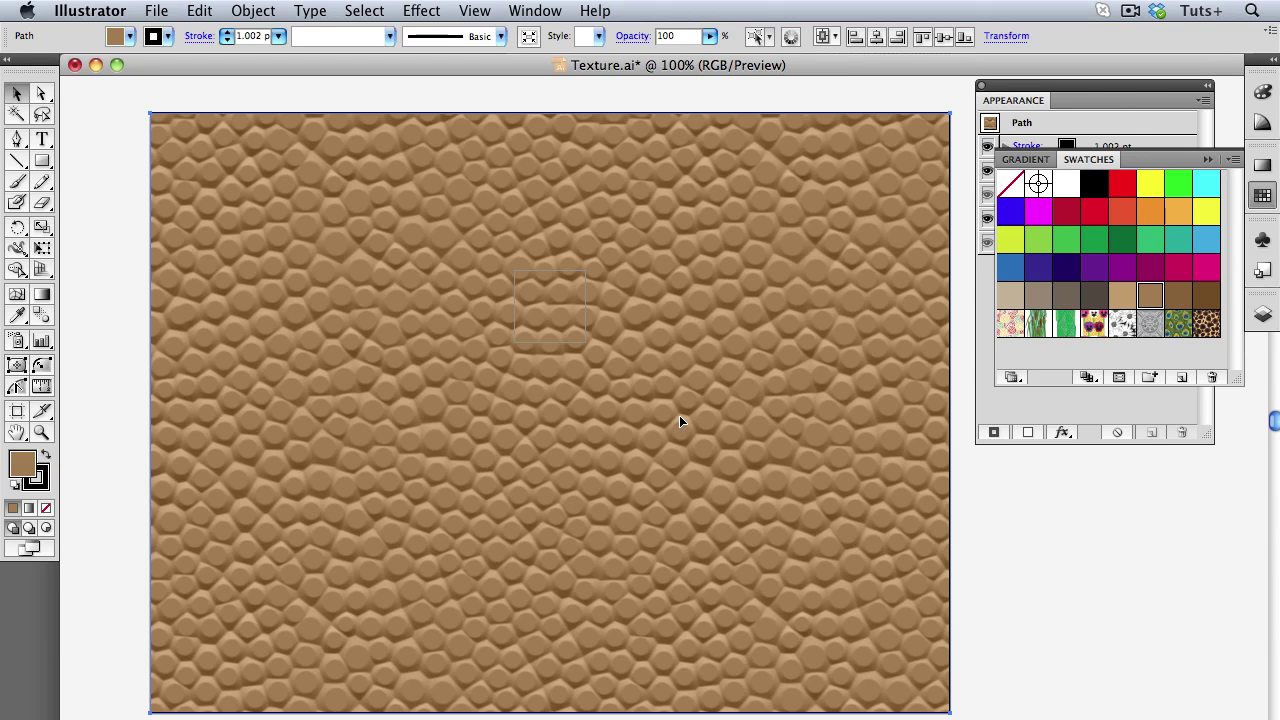
Step: Load Texture-02.psd into the Texturizer, inverted, at 83% scaling and relief 15
click(1208, 160)
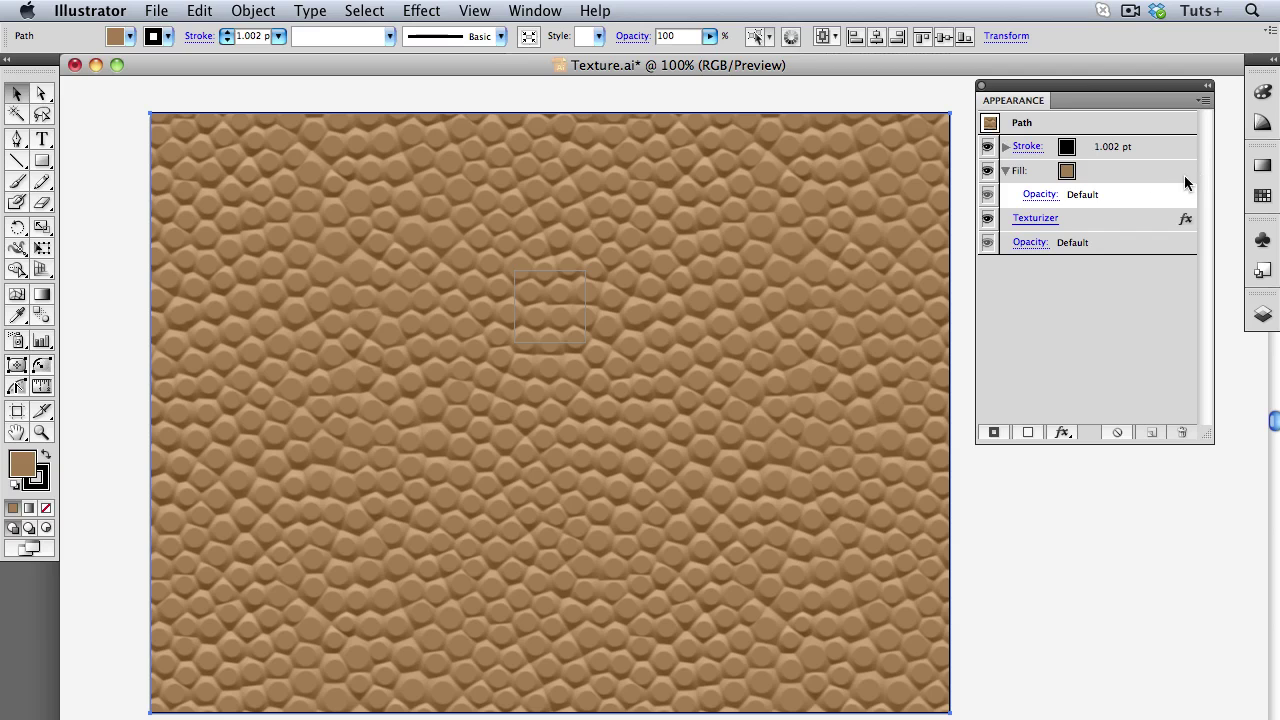
click(1047, 221)
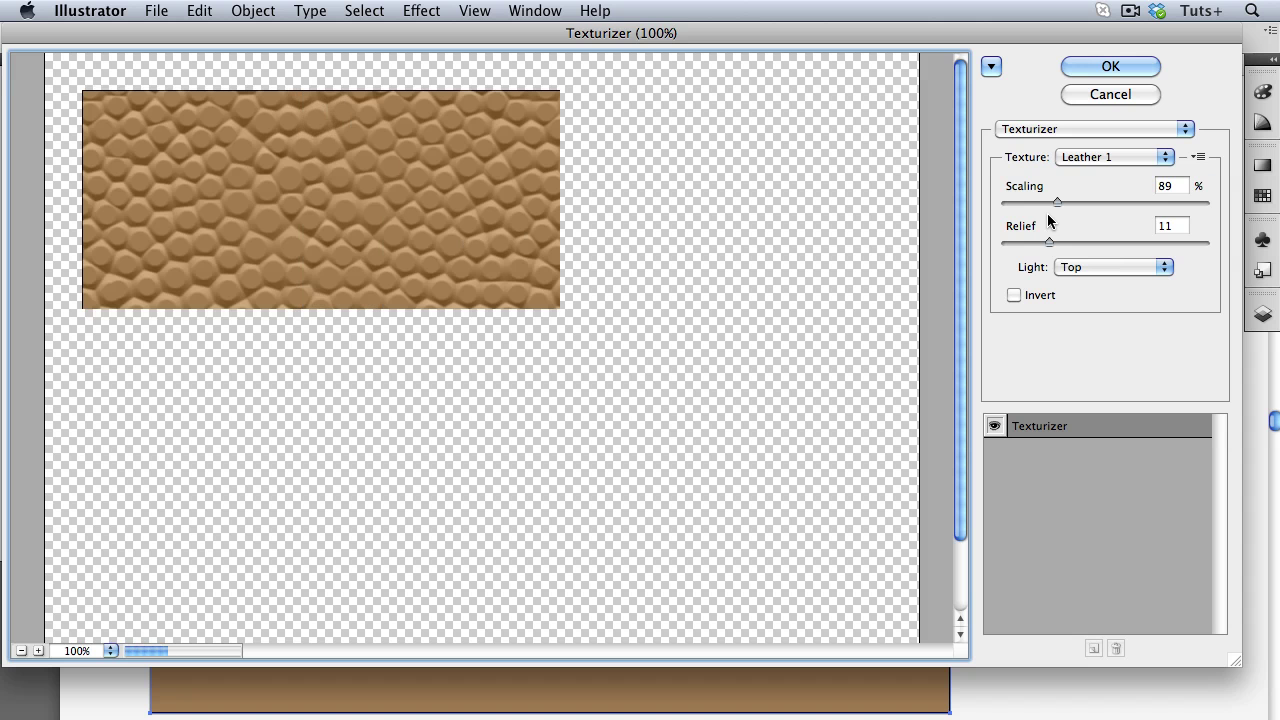
click(1197, 158)
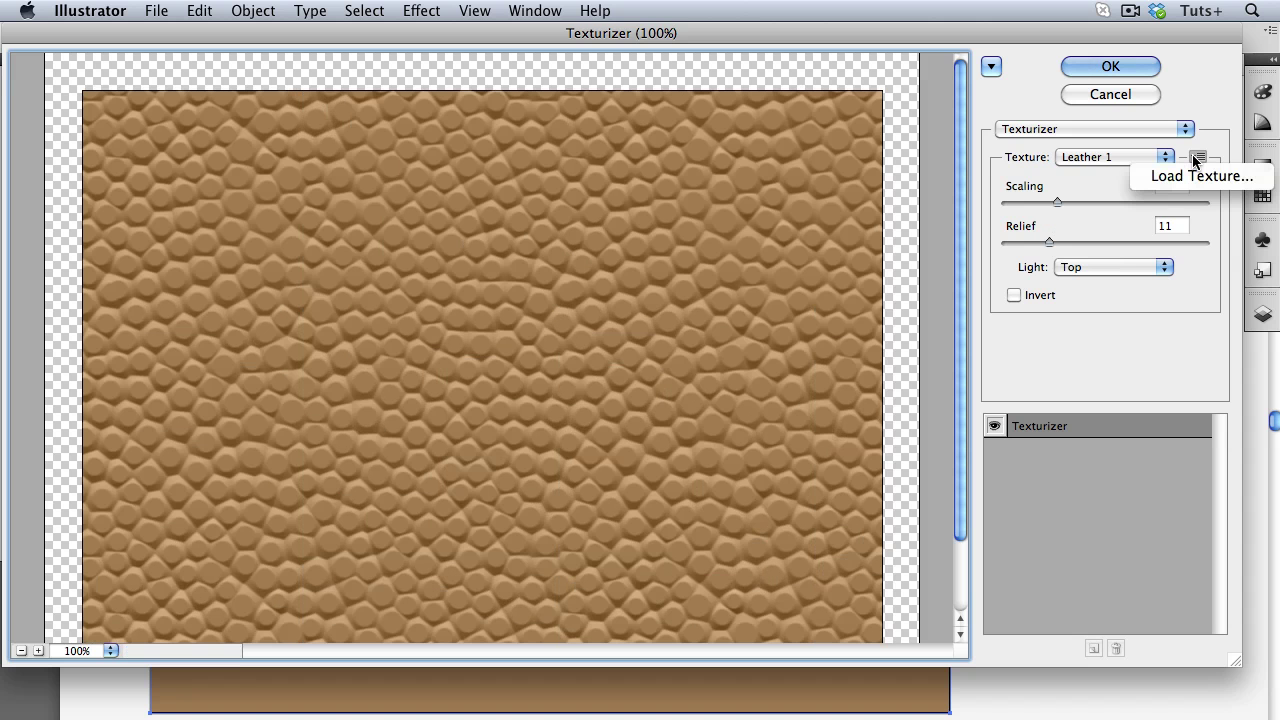
click(1196, 176)
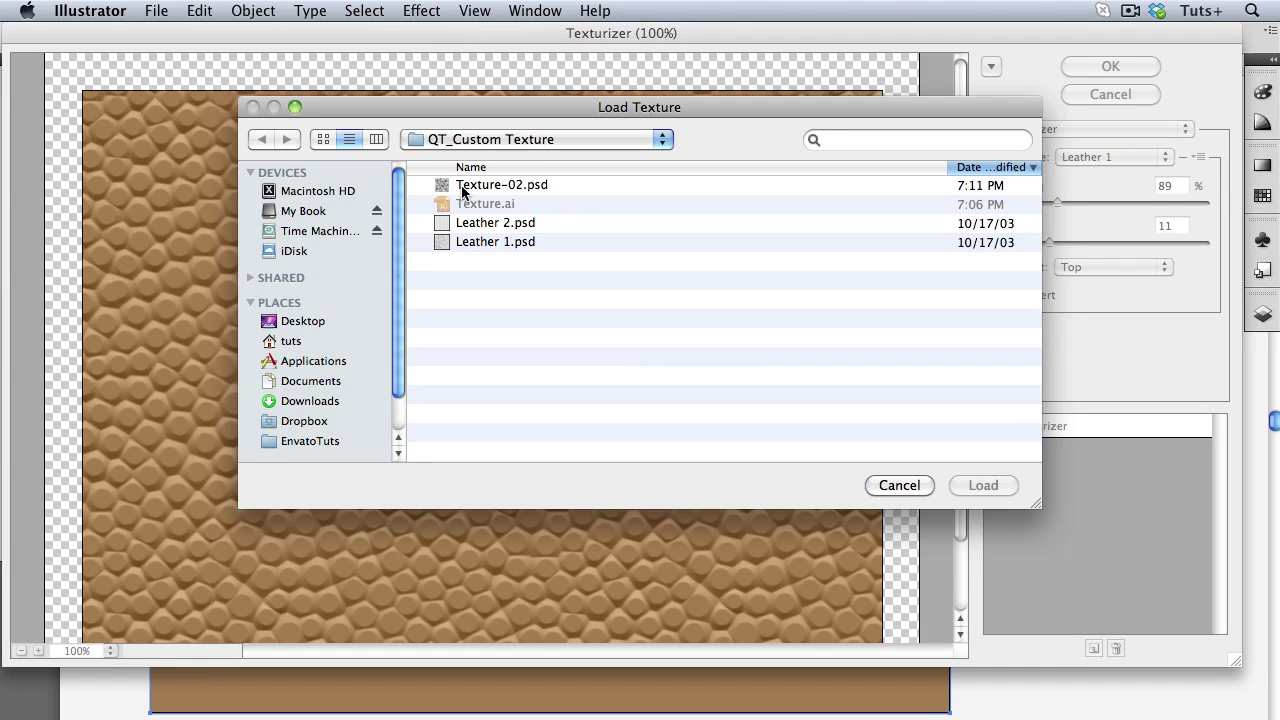
click(494, 187)
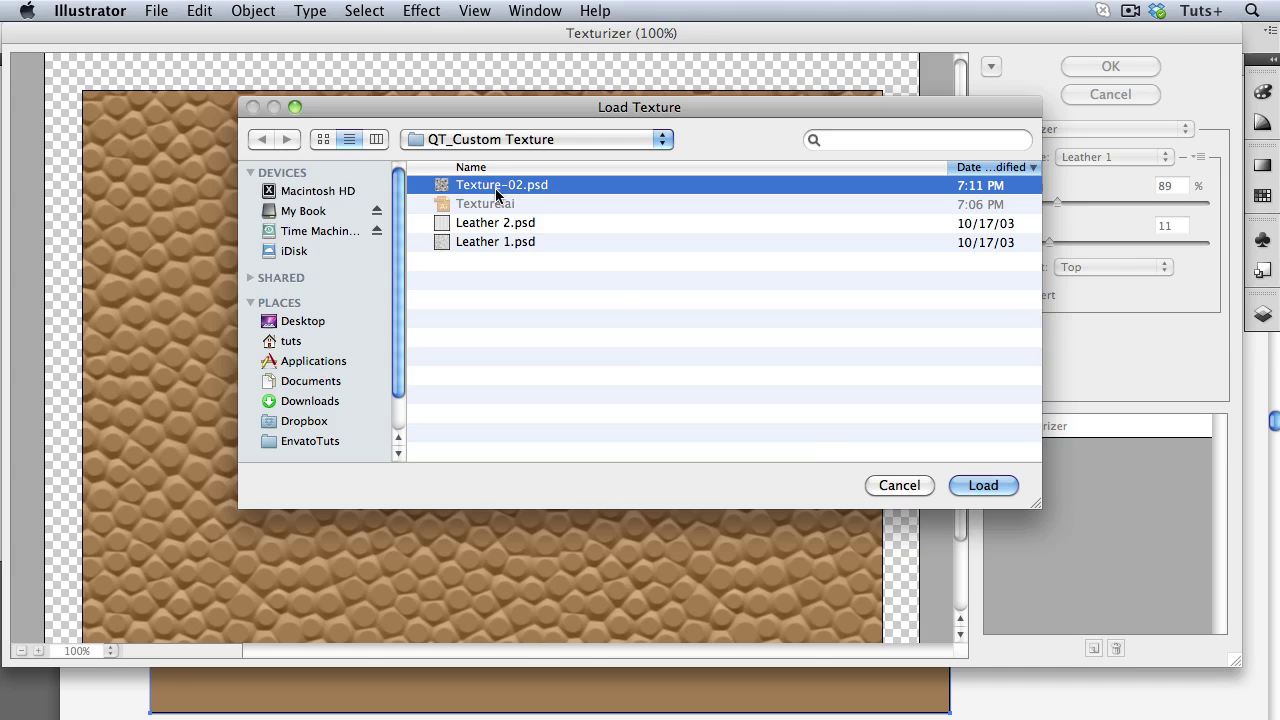
click(982, 485)
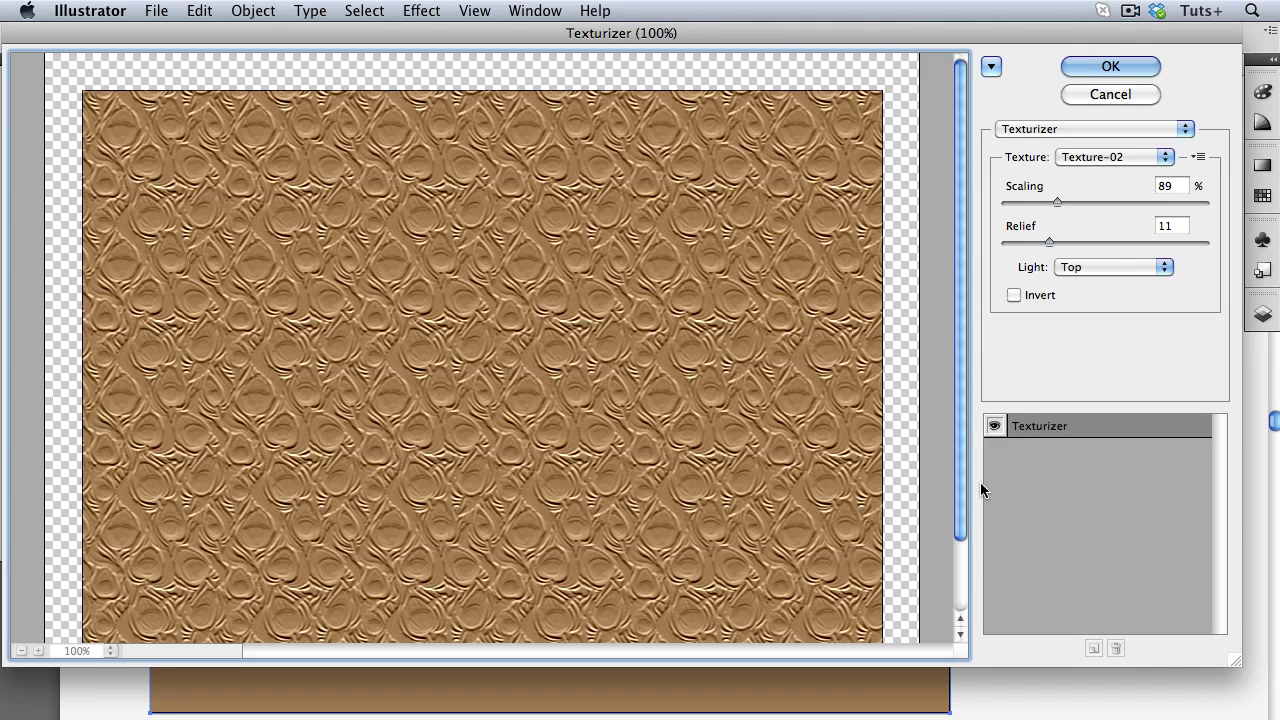
click(1013, 295)
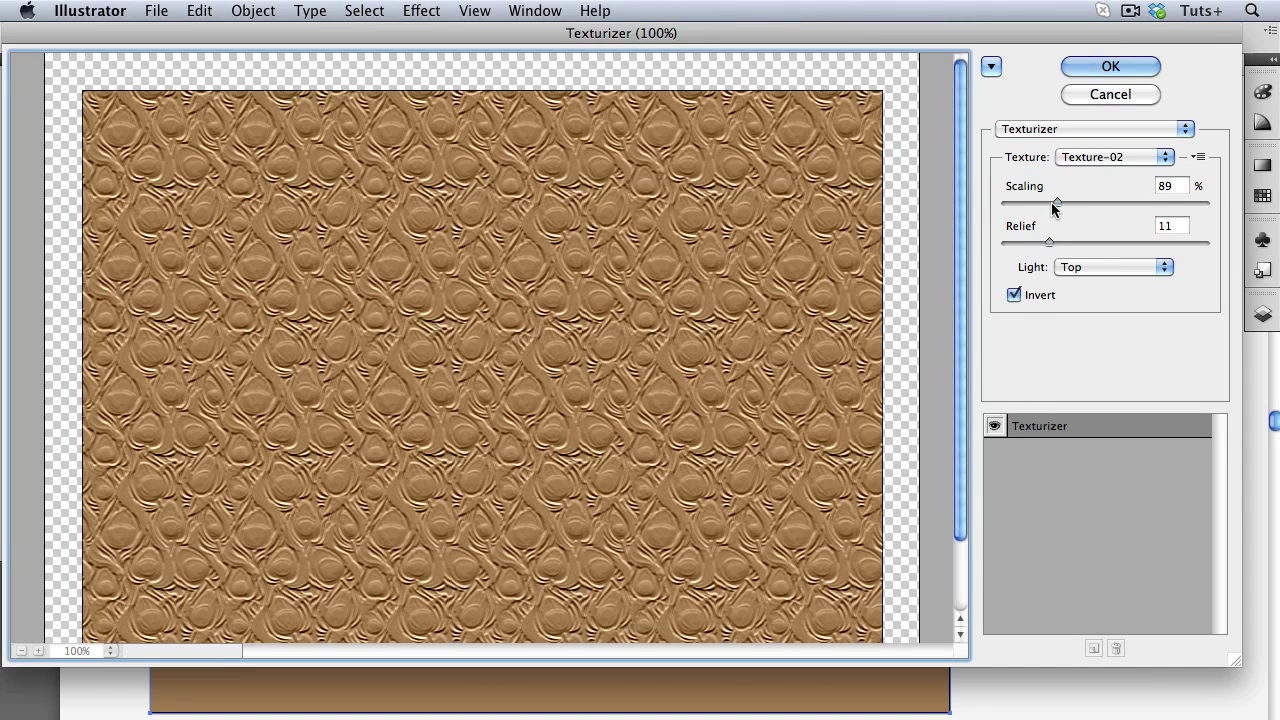
drag(1054, 203, 1066, 246)
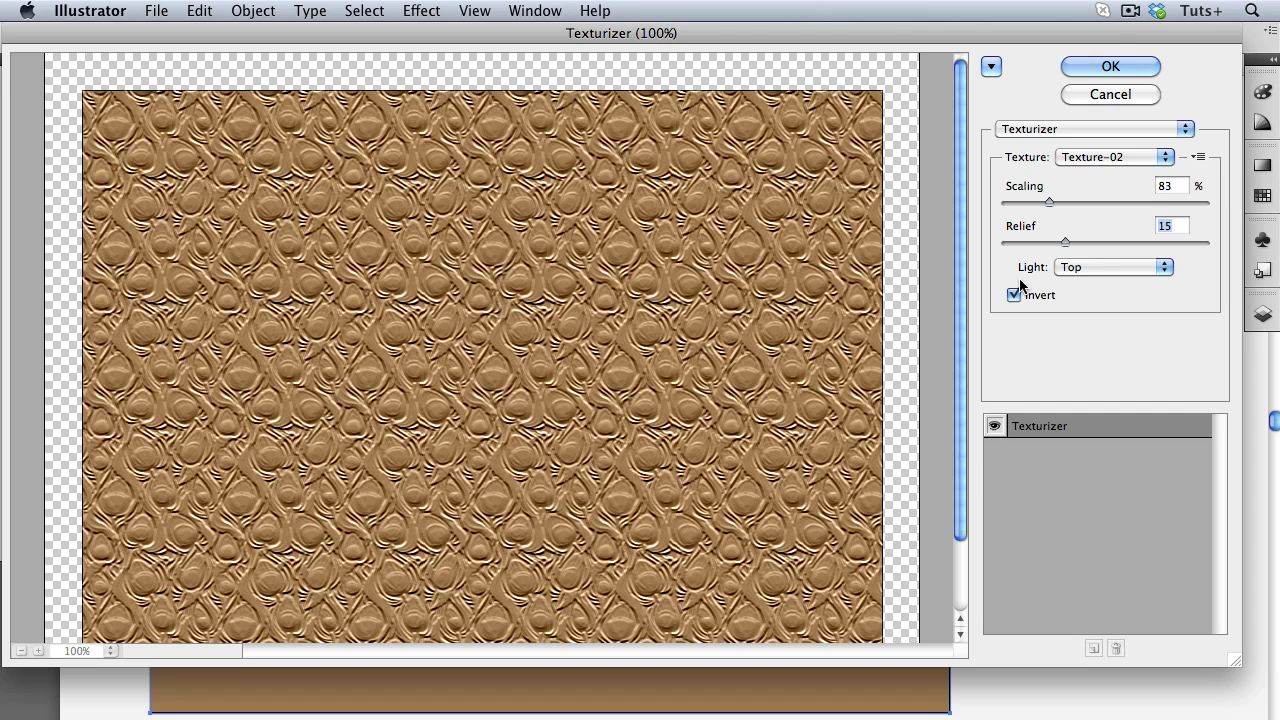
click(1080, 68)
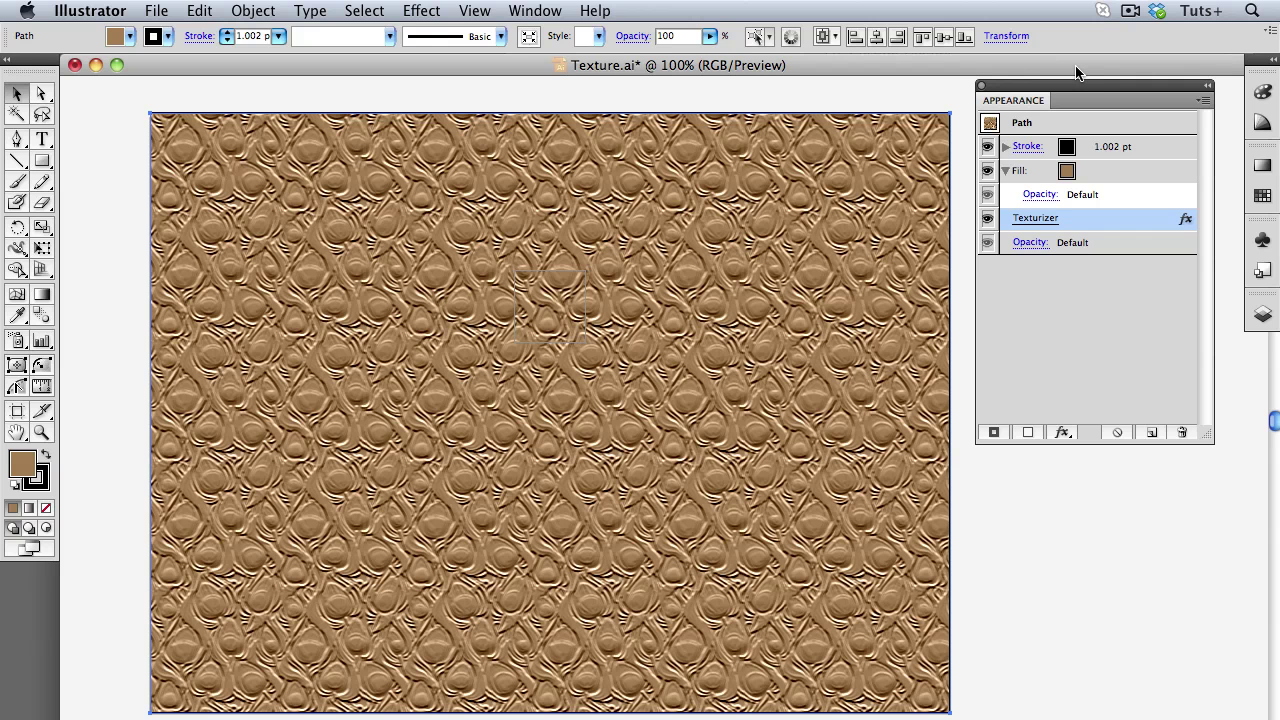
Step: Recolour the rectangle's fill in Appearance, trying green before settling on purple
click(1078, 171)
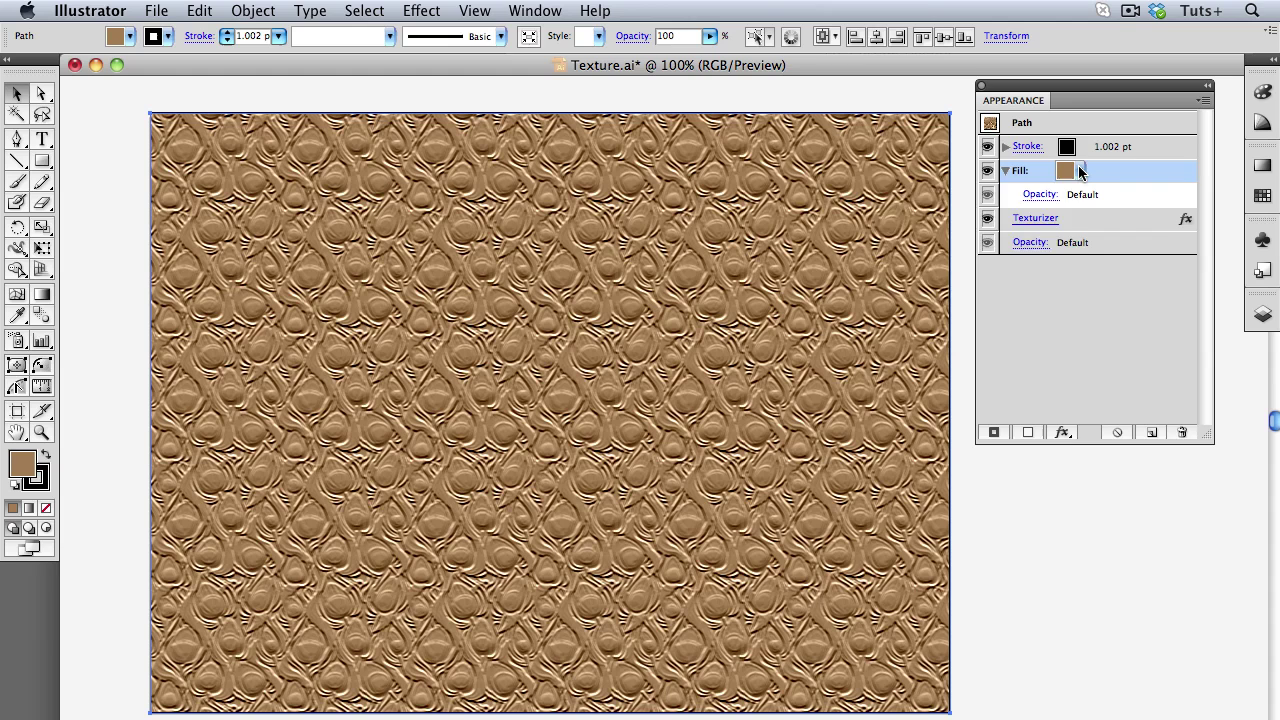
click(1080, 173)
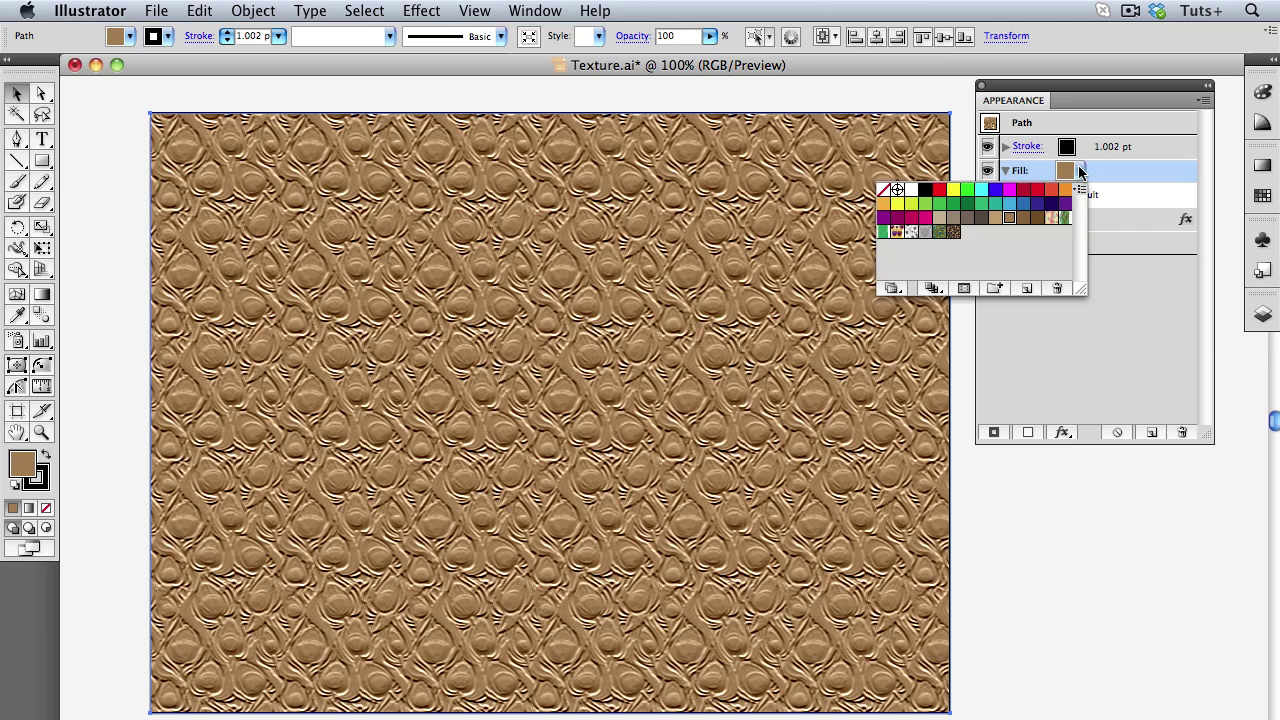
click(967, 205)
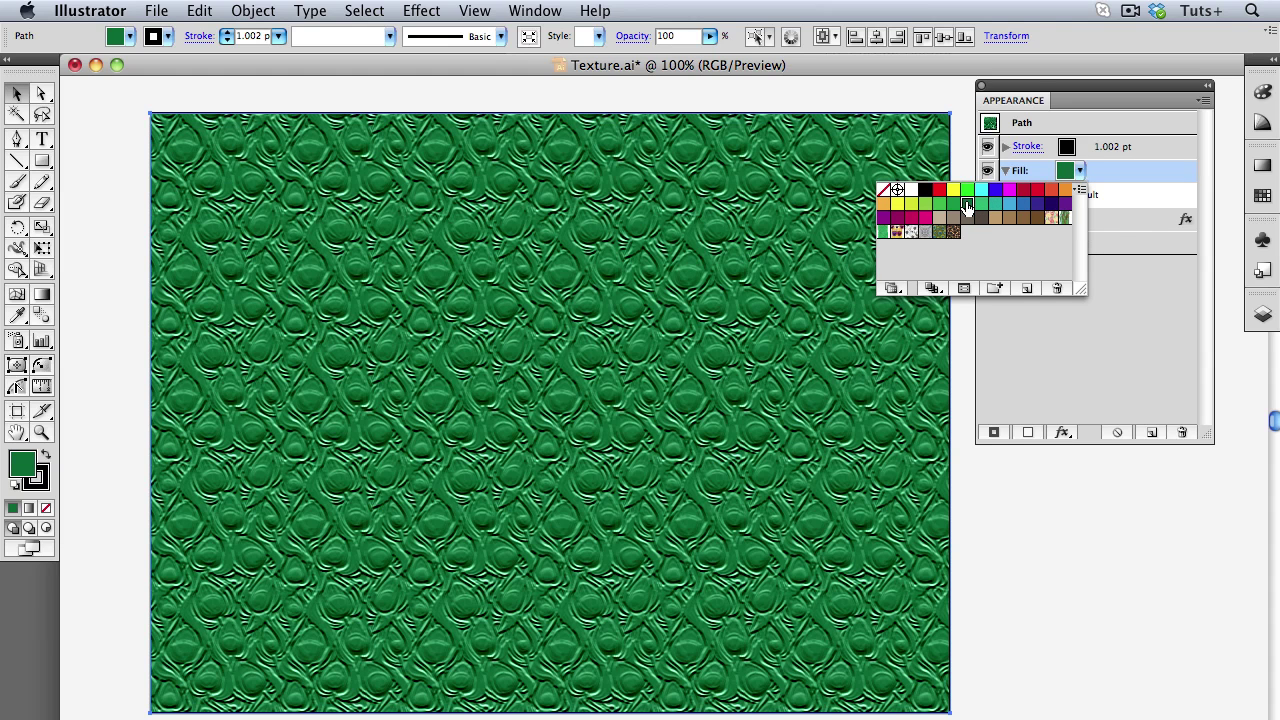
click(1065, 205)
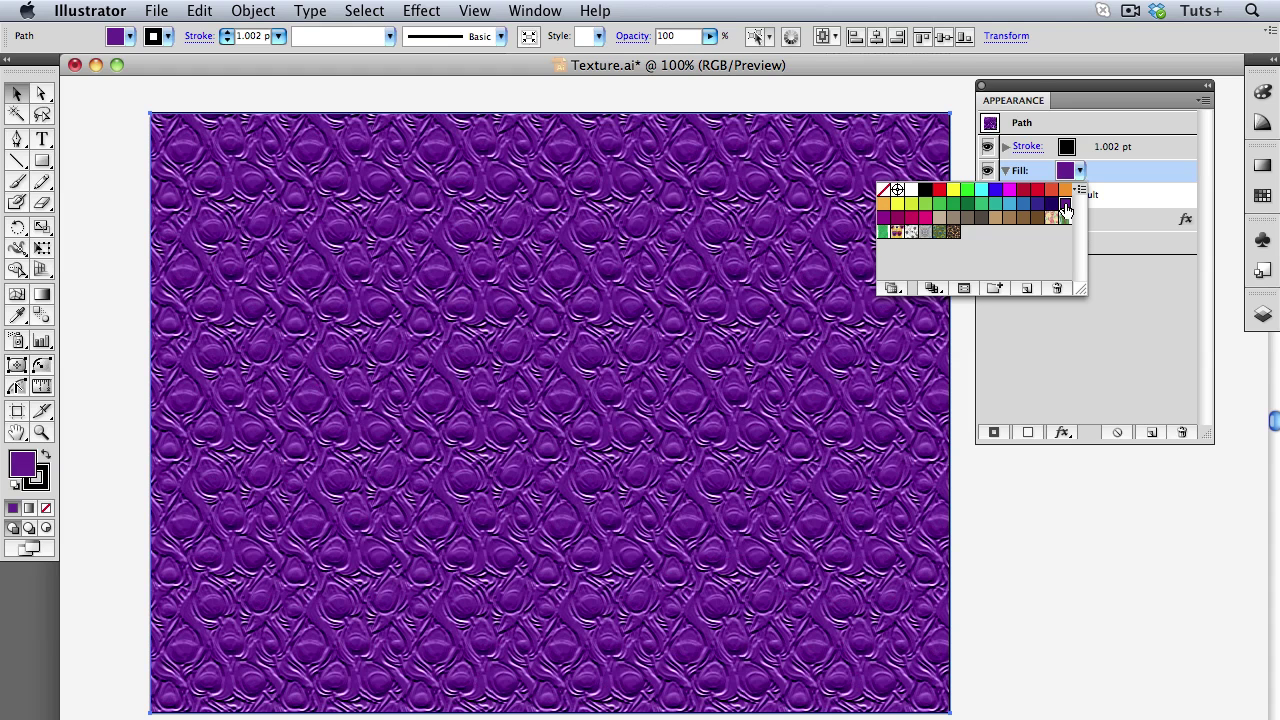